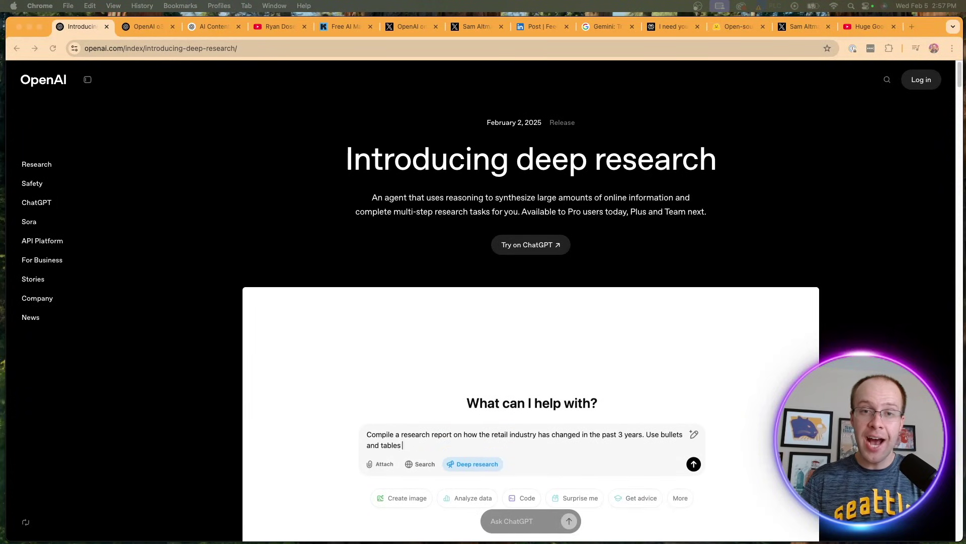
Step: Watch the deep research demo, glance at the o3-mini article, then switch to the YouTube channel's videos
type("where necessary for clarit")
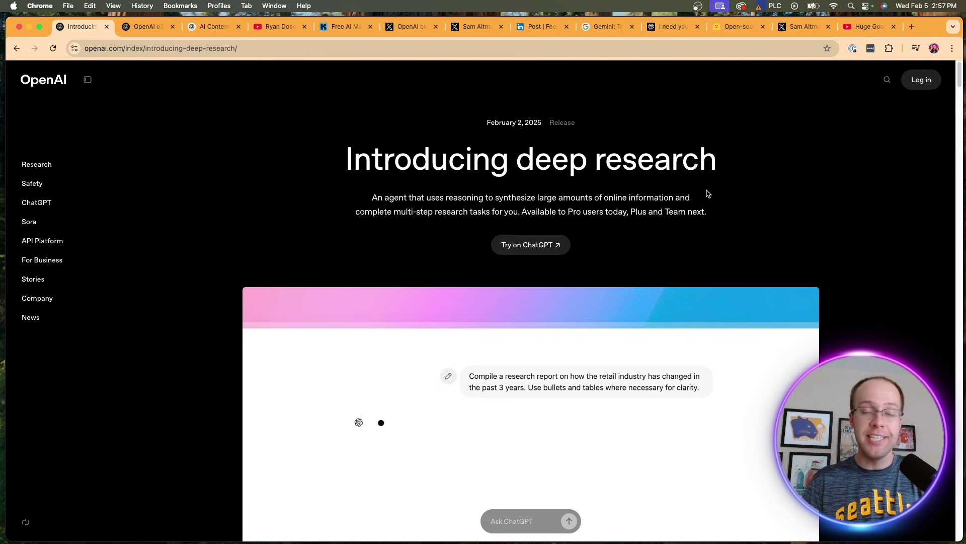
left_click(155, 30)
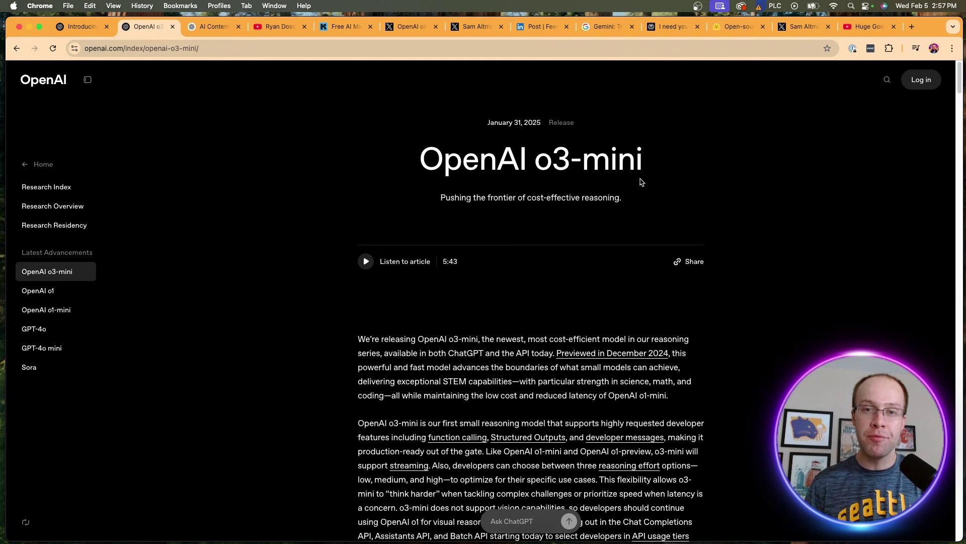
left_click(82, 29)
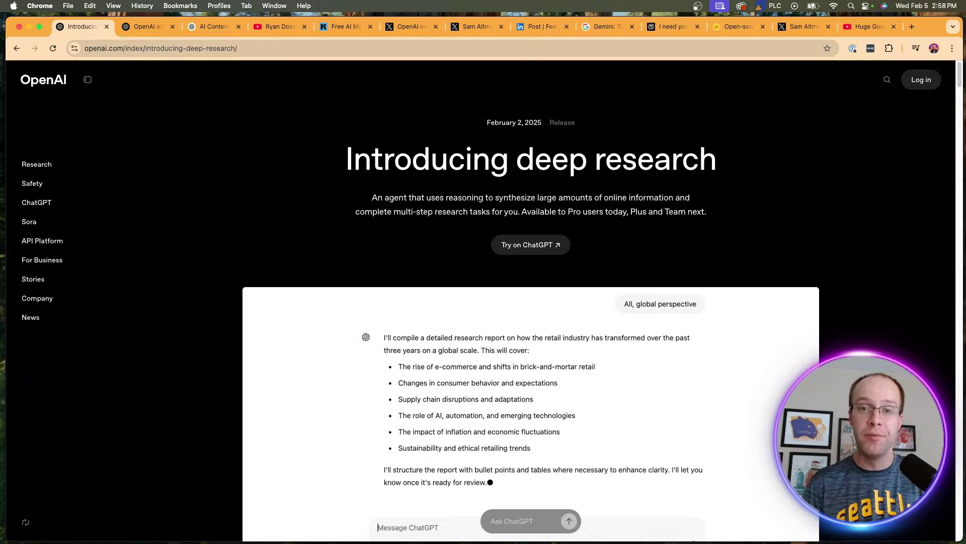
key("super+4")
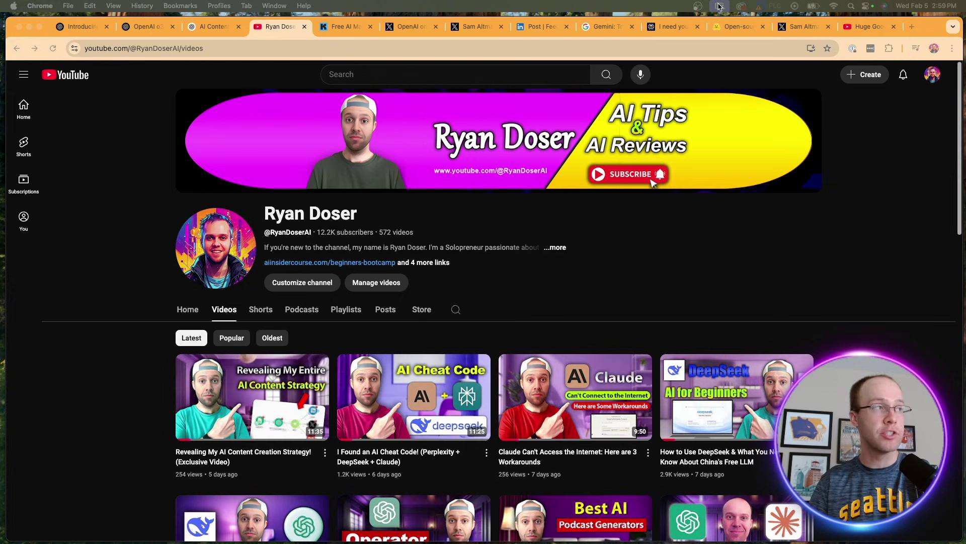
Step: Open the Free AI Marketing Essentials Guide sign-up page and highlight its heading
left_click(337, 29)
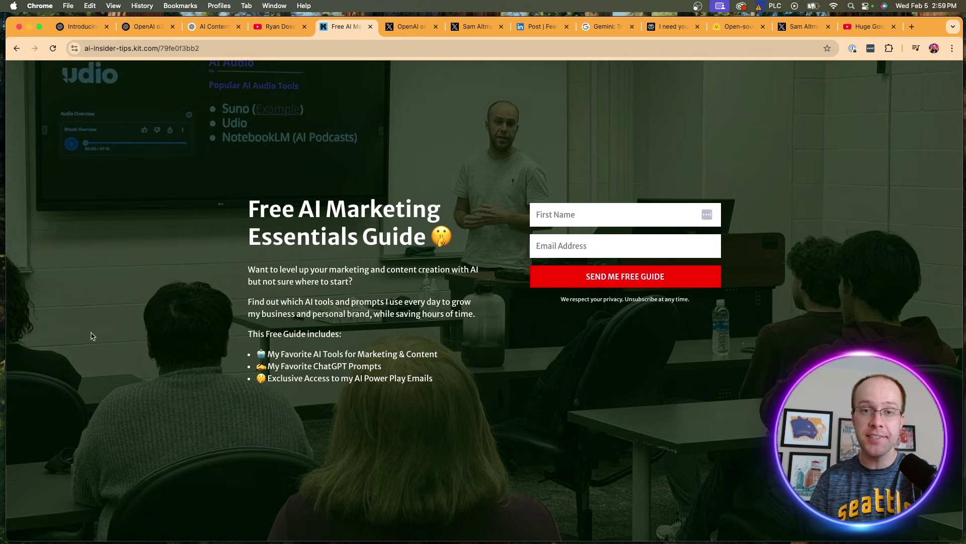
left_click_drag(251, 208, 457, 242)
left_click(457, 242)
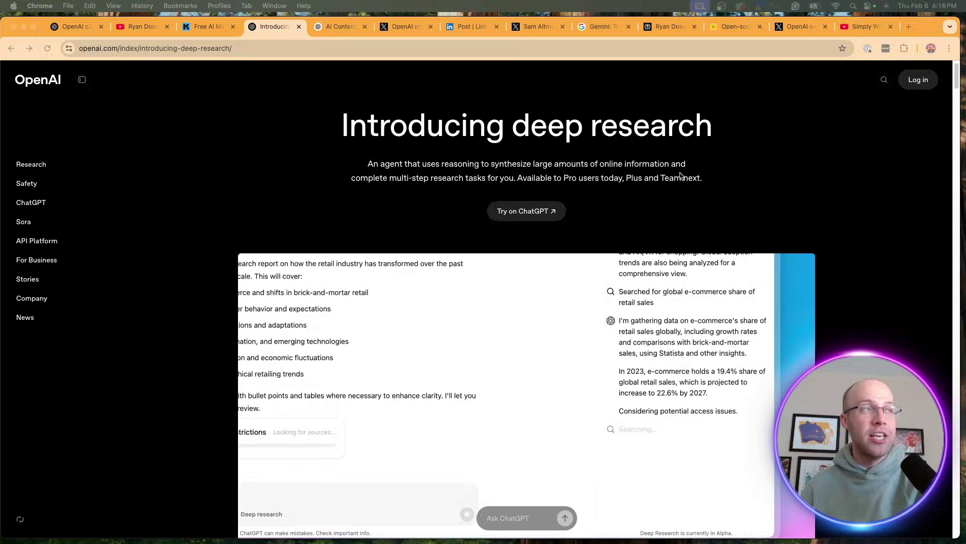
Step: Skim the Best AI-Related Video Topics report, then return to the deep research article and select its URL
left_click(333, 26)
scroll(685, 225, "down", 5)
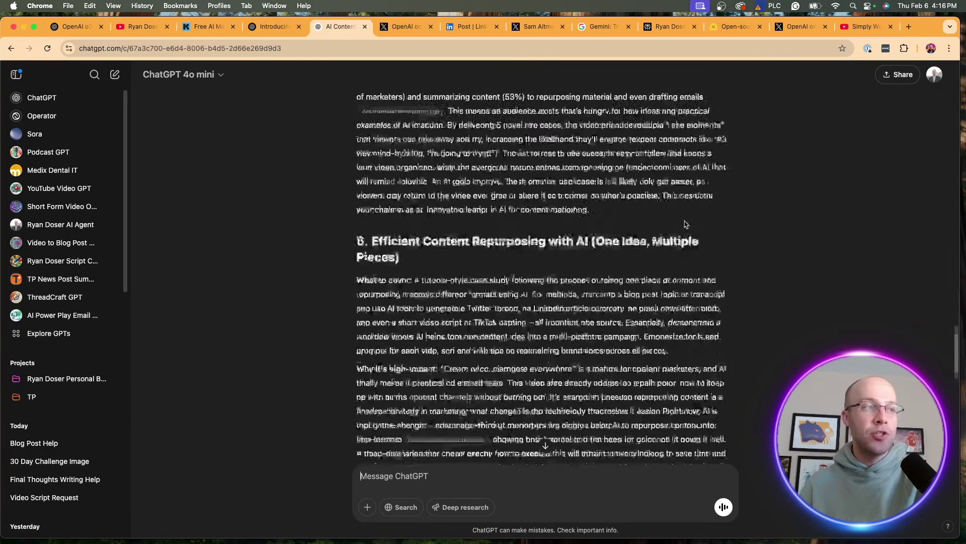
scroll(686, 224, "up", 10)
scroll(685, 221, "up", 15)
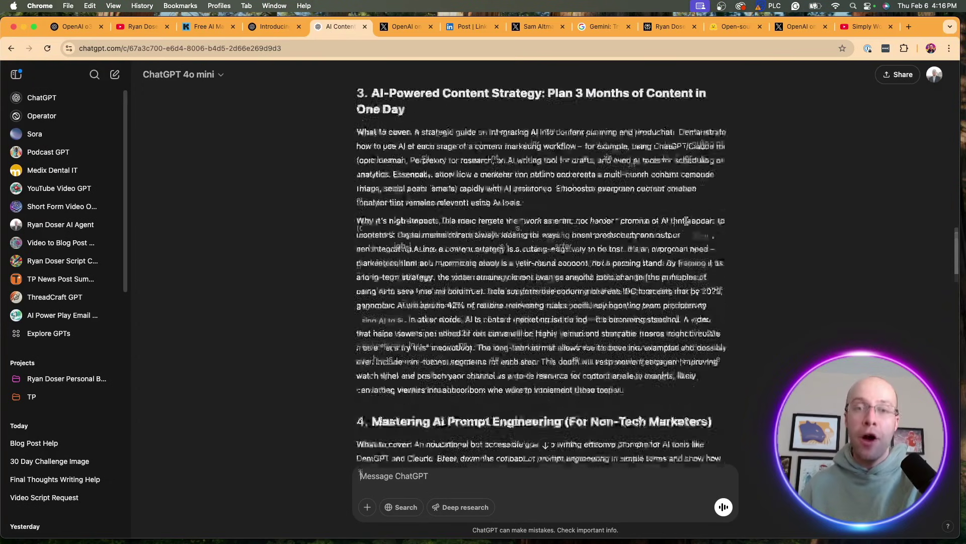
scroll(686, 221, "up", 15)
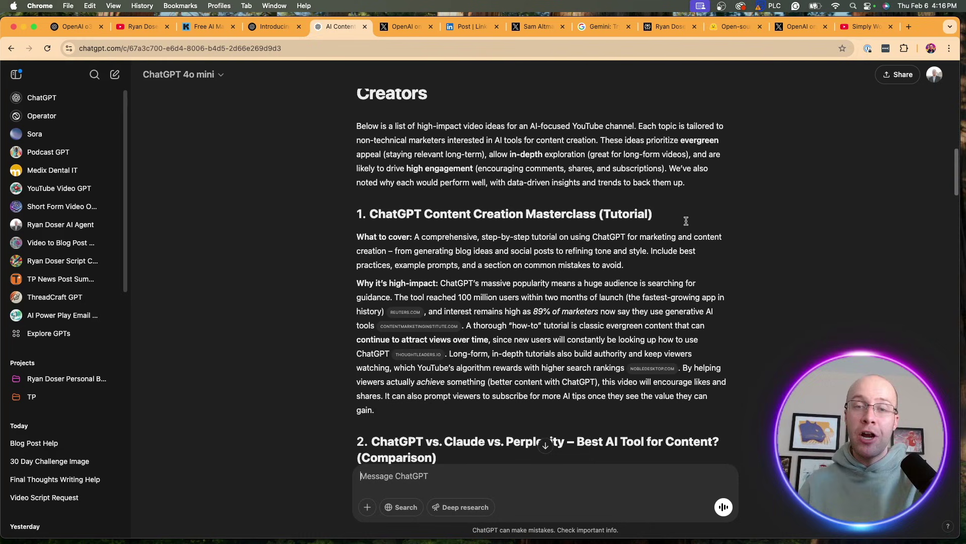
scroll(688, 224, "down", 5)
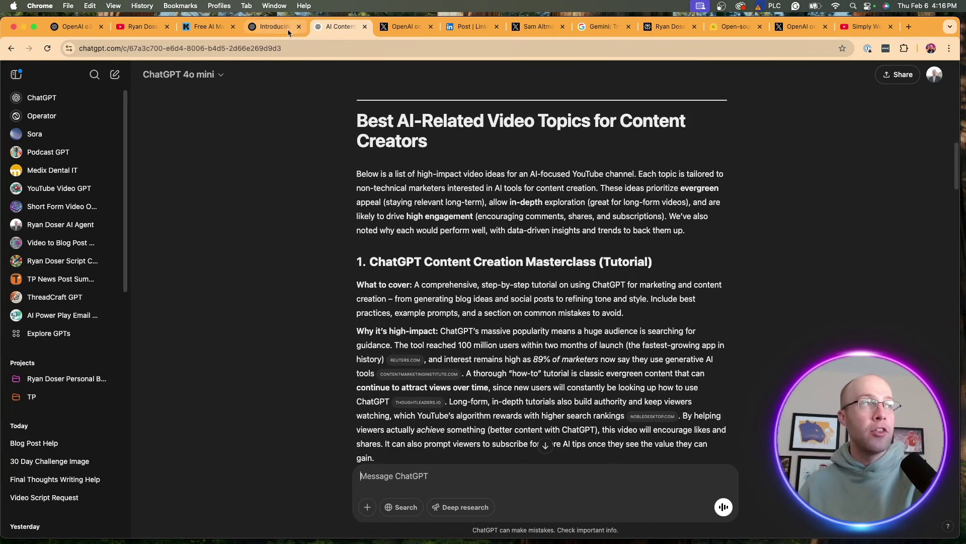
left_click(284, 28)
left_click(280, 49)
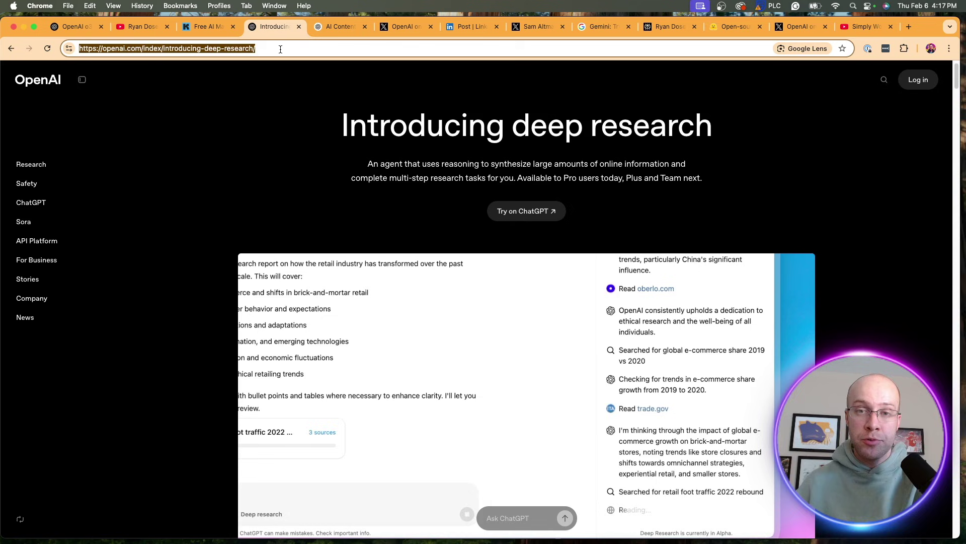
Step: Scroll the deep research article to its demo video, then view OpenAI's X announcement post
left_click(607, 68)
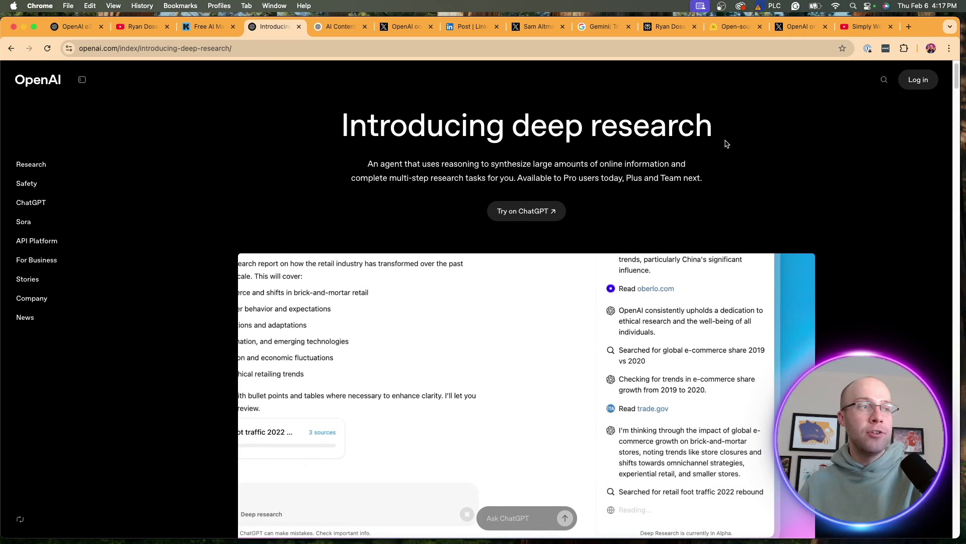
scroll(551, 298, "down", 3)
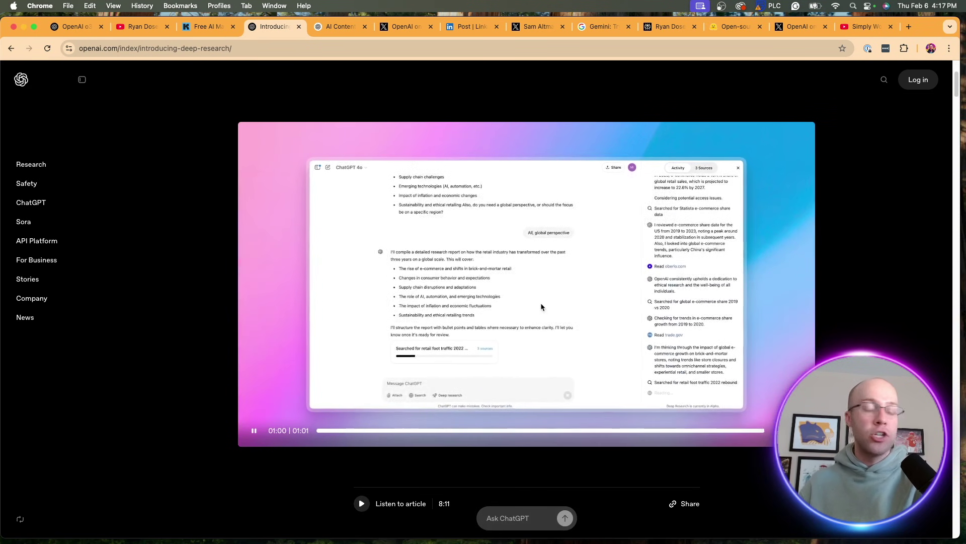
left_click(417, 30)
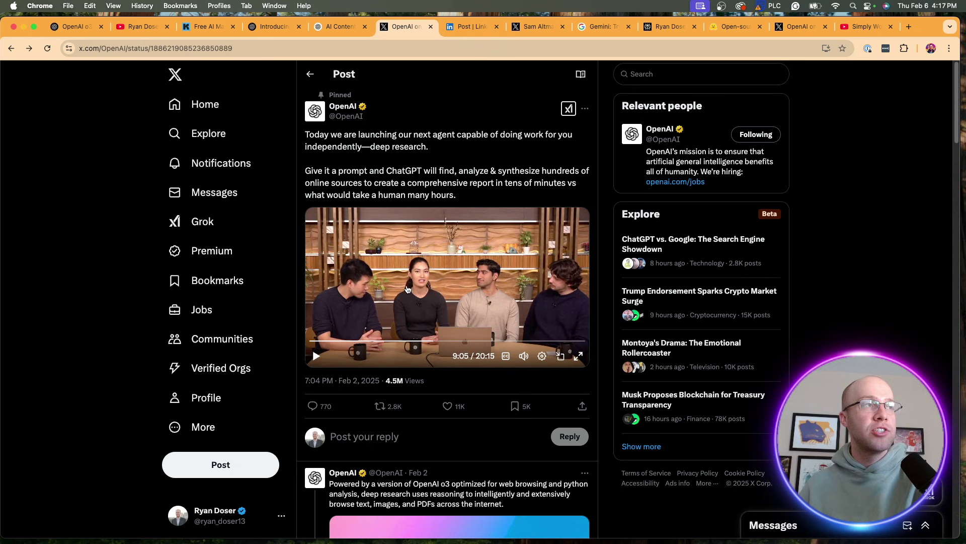
Step: Glance at the video topics chat, then return to the top of the deep research article
left_click(325, 26)
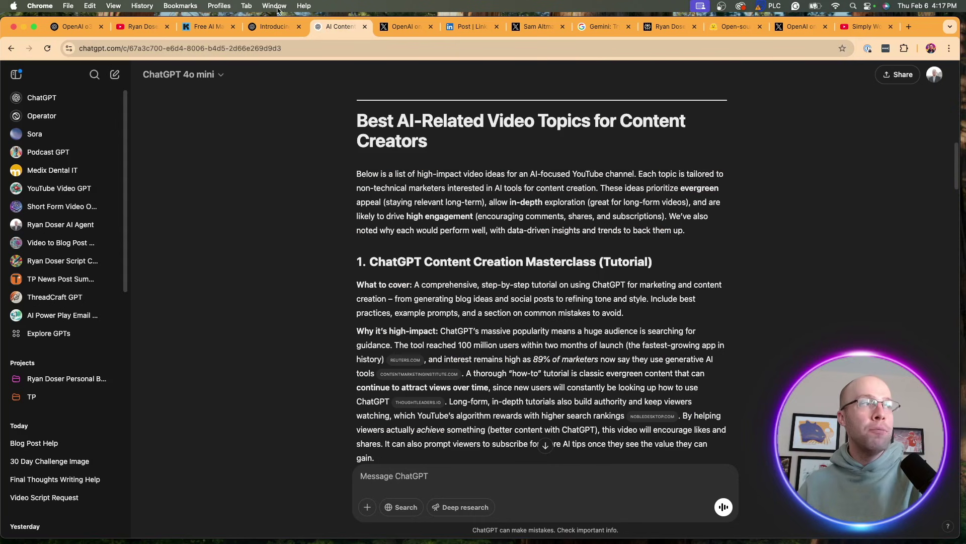
left_click(281, 28)
scroll(725, 272, "down", 3)
scroll(630, 281, "up", 6)
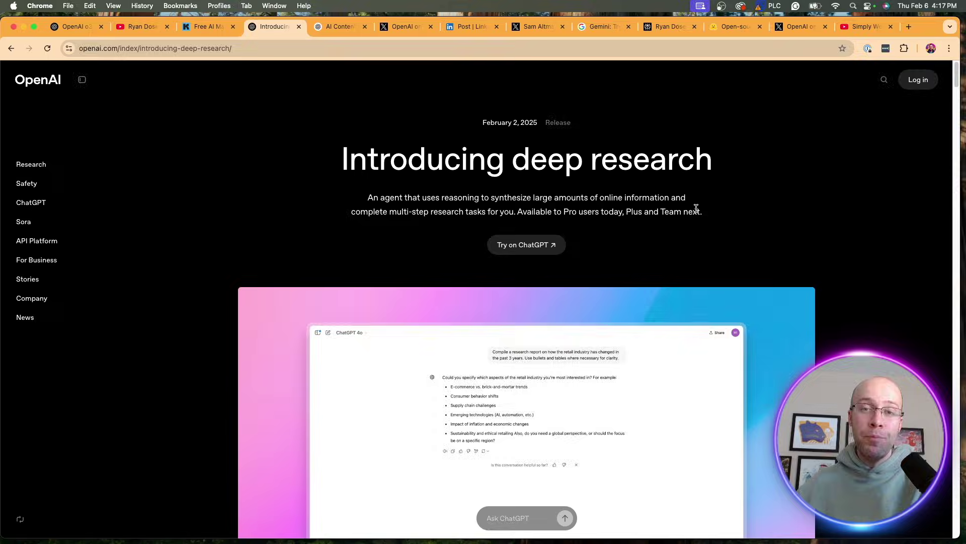
Step: Scroll down the article and briefly visit the Humanity's Last Exam benchmark site
scroll(697, 209, "down", 15)
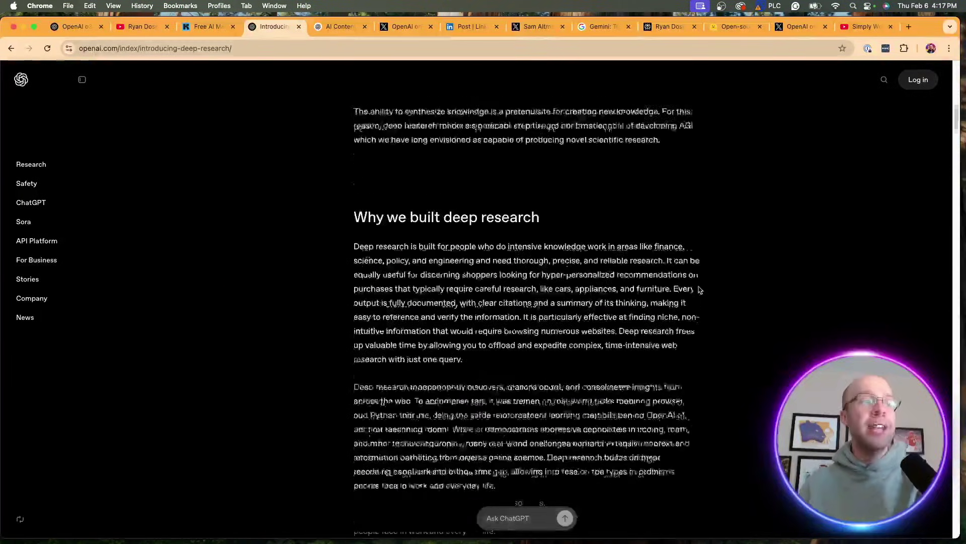
scroll(700, 290, "down", 15)
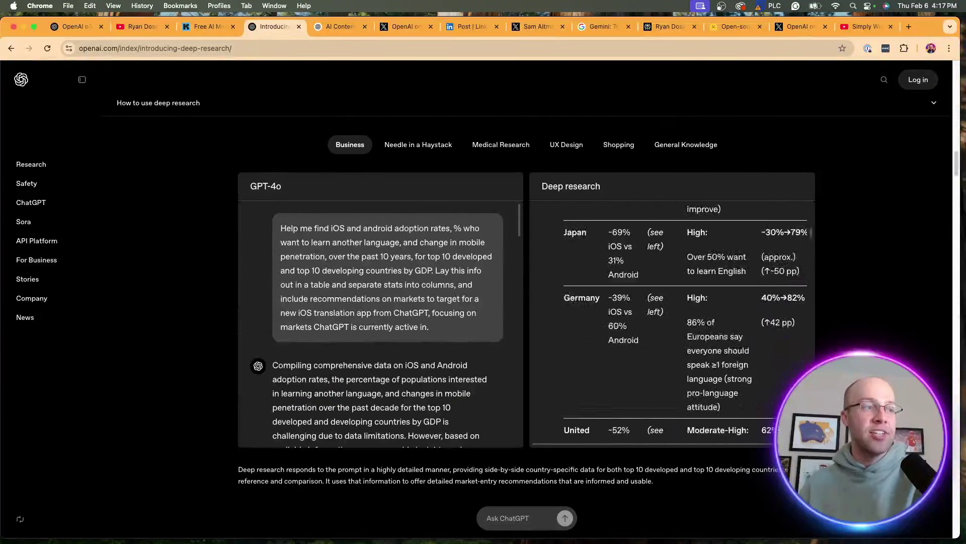
scroll(668, 249, "down", 12)
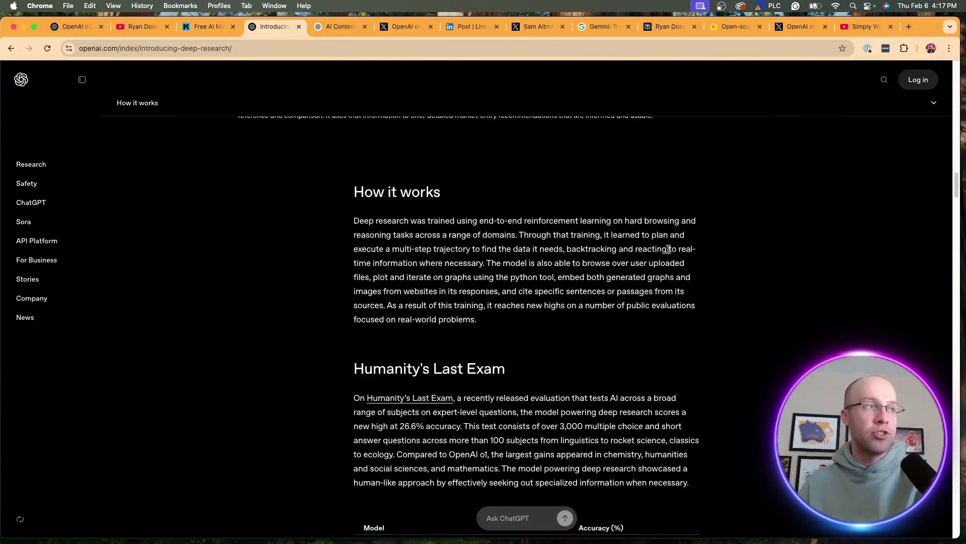
scroll(668, 249, "down", 5)
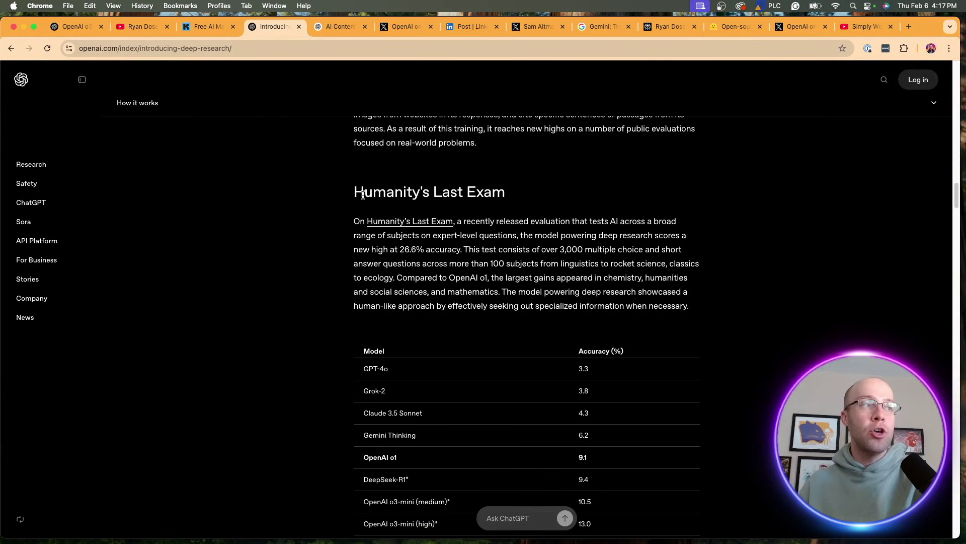
left_click(403, 222)
left_click(341, 27)
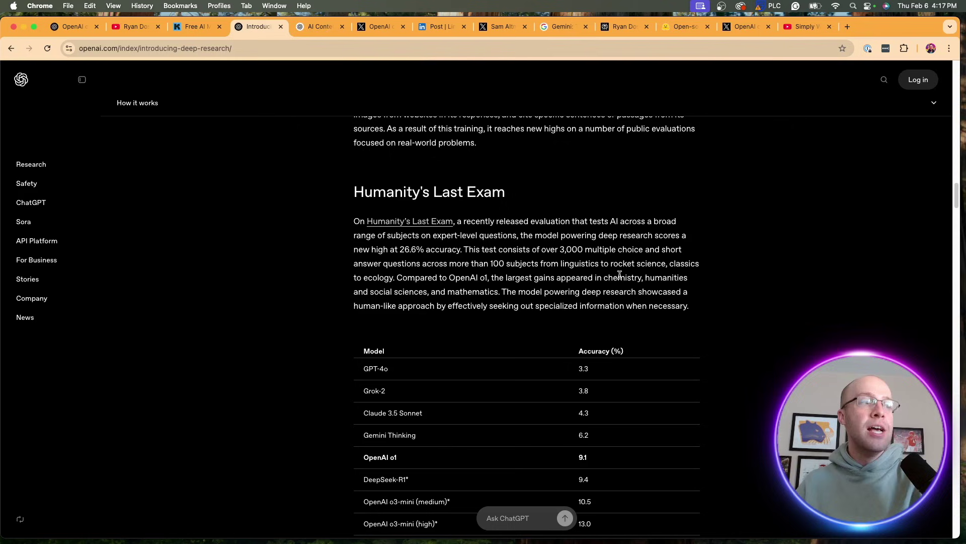
Step: Scroll through the benchmark results down to GAIA and back up to the example comparisons
scroll(681, 348, "down", 6)
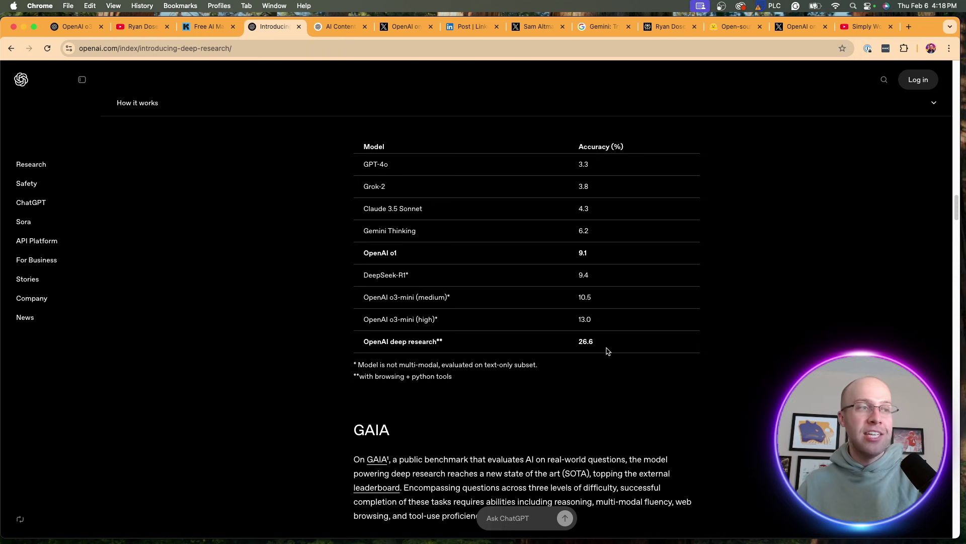
scroll(552, 272, "up", 3)
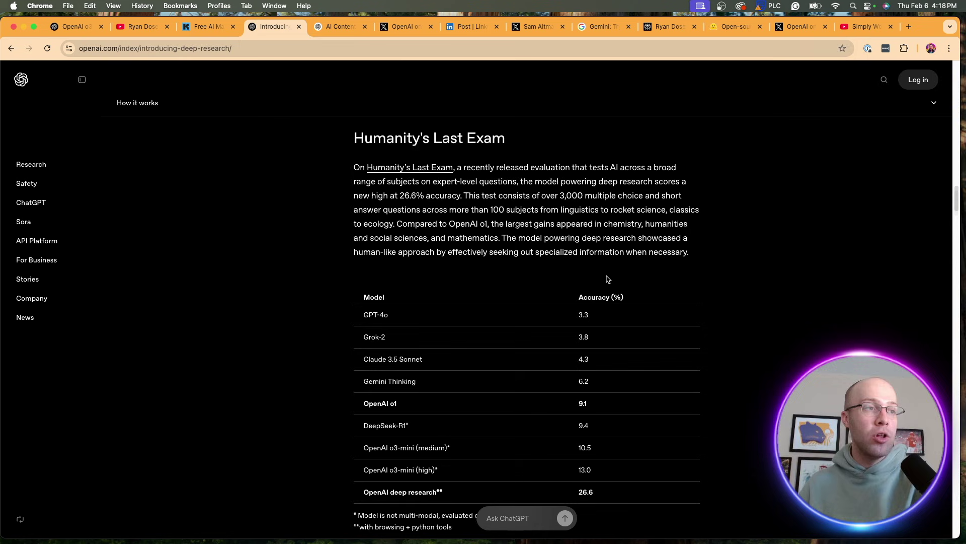
scroll(608, 279, "down", 6)
scroll(450, 264, "down", 4)
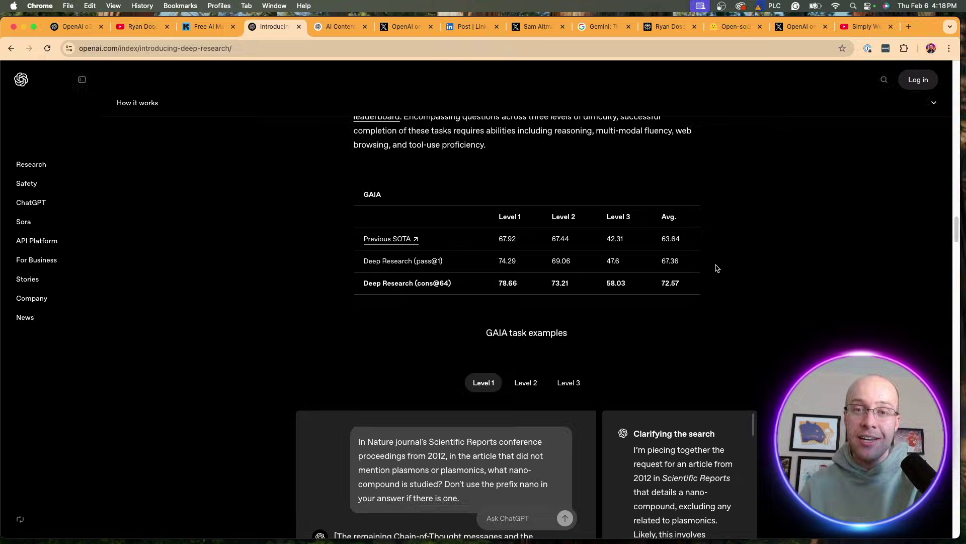
scroll(720, 303, "down", 5)
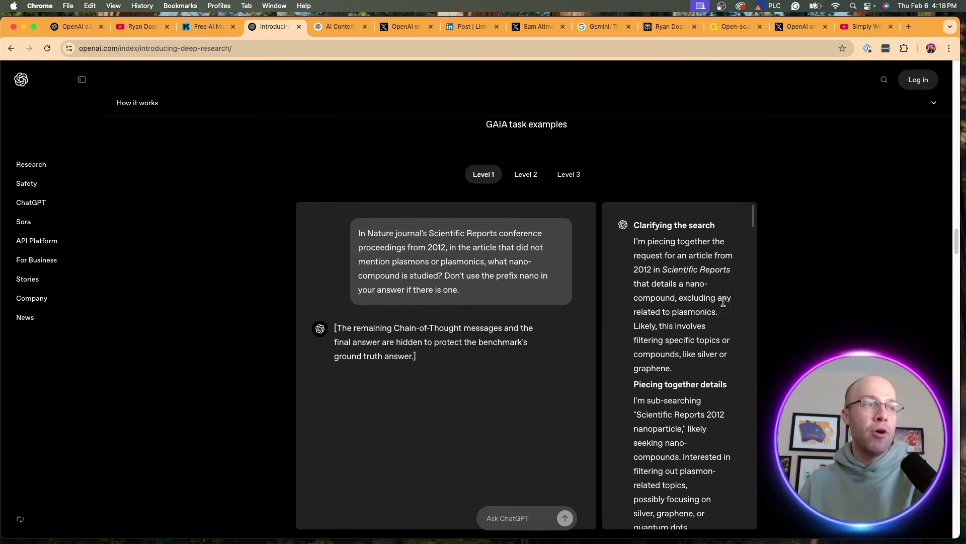
scroll(804, 298, "up", 15)
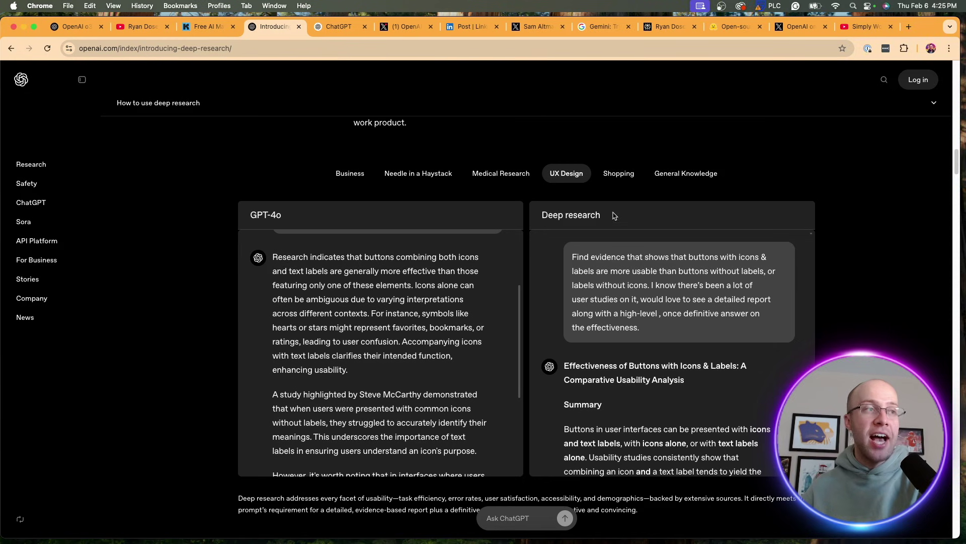
Step: Compare GPT-4o and deep research across Business, Medical Research, UX Design and Shopping, settling on UX Design
left_click_drag(614, 214, 518, 214)
left_click_drag(302, 215, 245, 217)
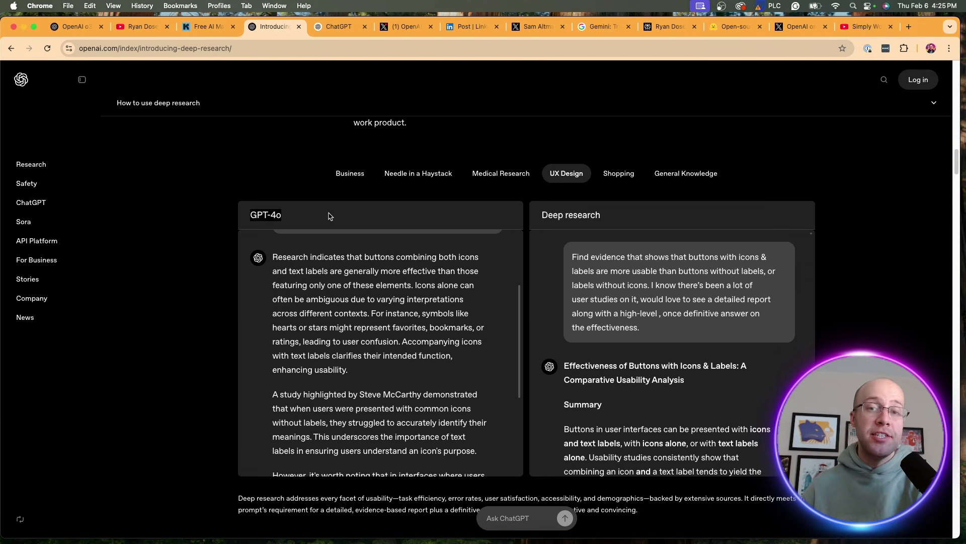
left_click(363, 177)
left_click(511, 179)
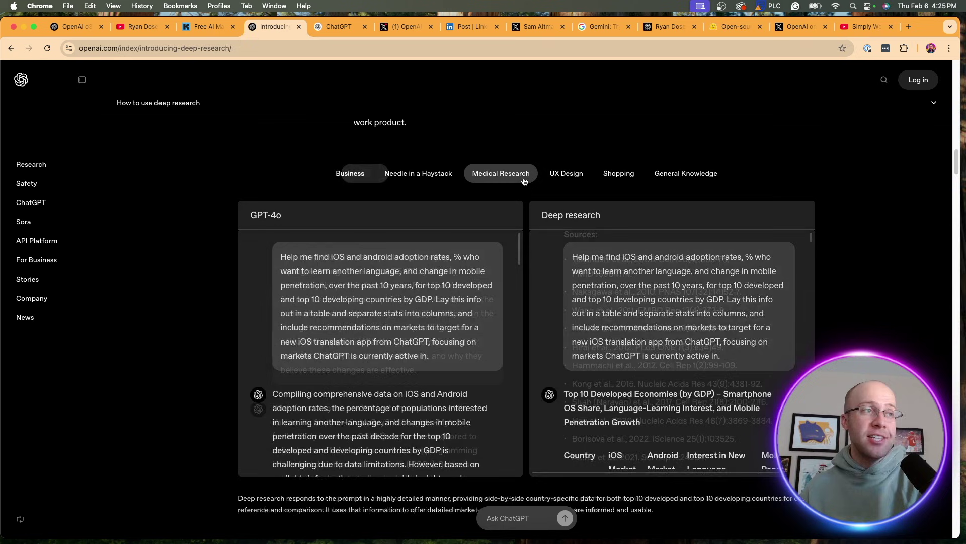
left_click(567, 177)
left_click(607, 176)
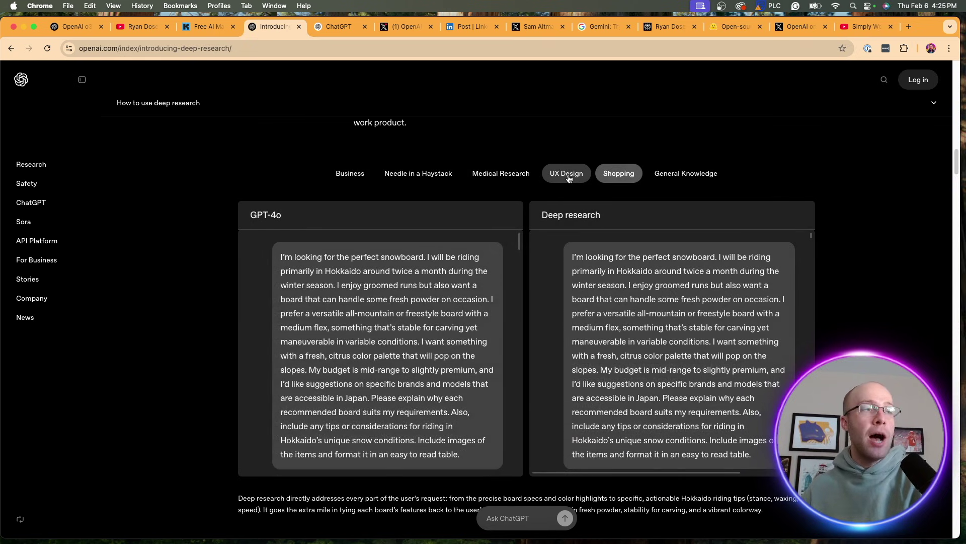
left_click(568, 179)
Step: Read the UX Design example prompt, highlighting its text
scroll(443, 352, "up", 3)
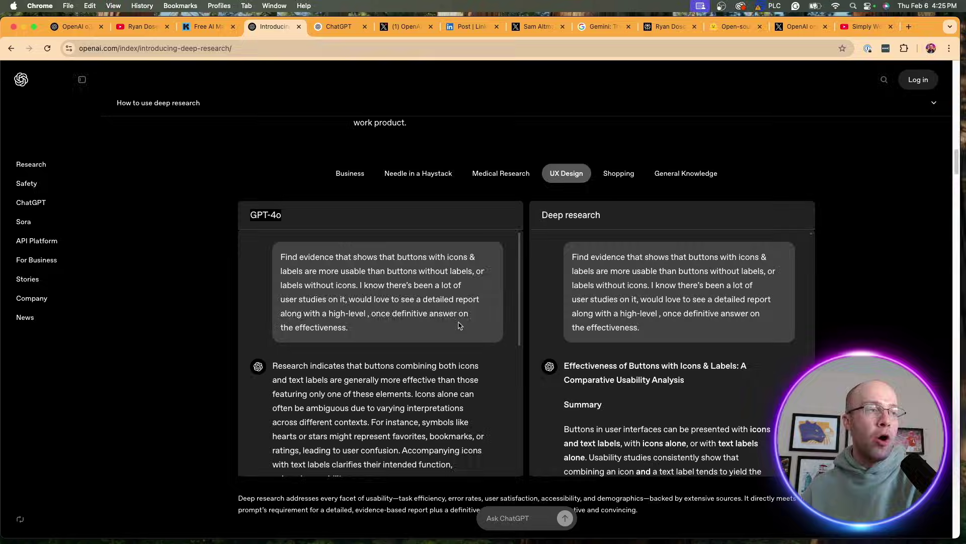
scroll(460, 326, "down", 5)
scroll(443, 352, "up", 6)
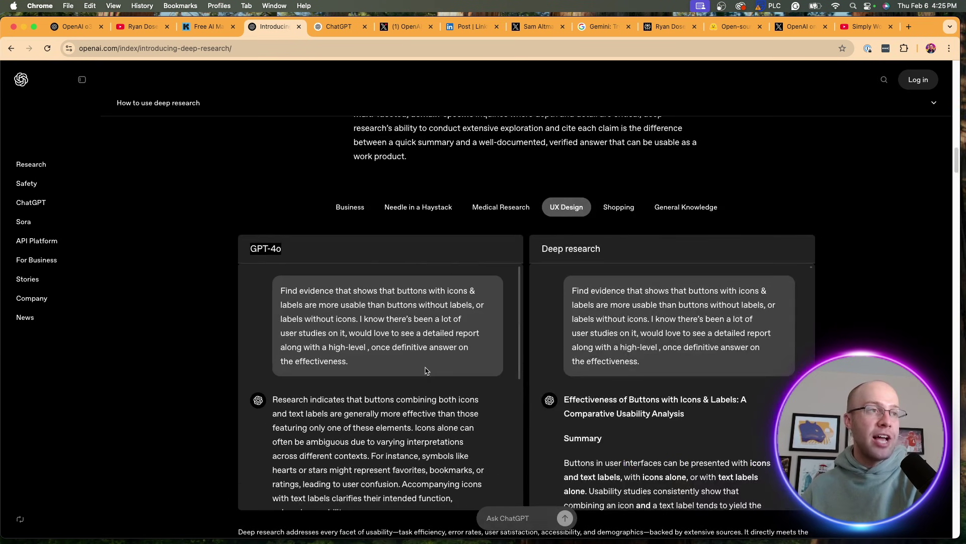
left_click_drag(388, 360, 281, 291)
left_click(281, 291)
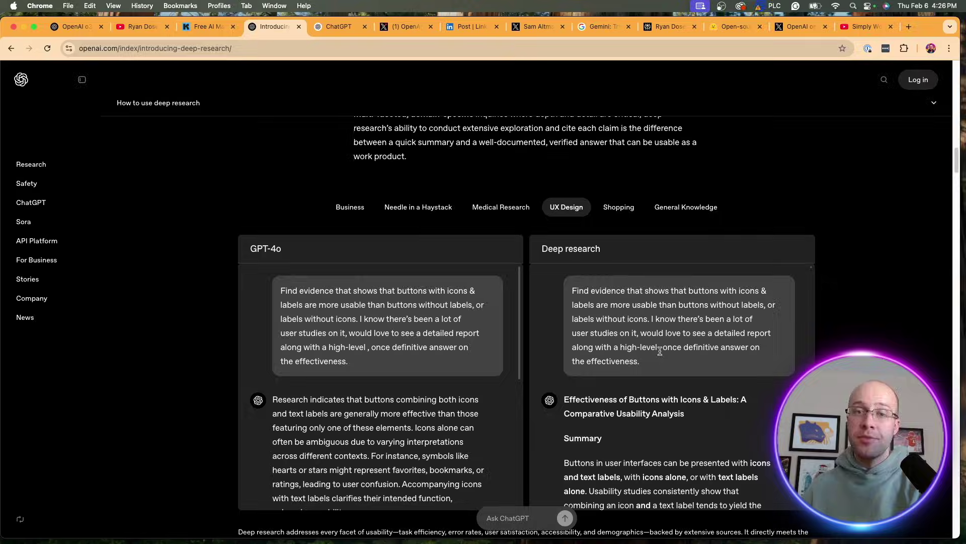
Step: Scroll through the deep research UX Design report down to its references
scroll(712, 343, "down", 3)
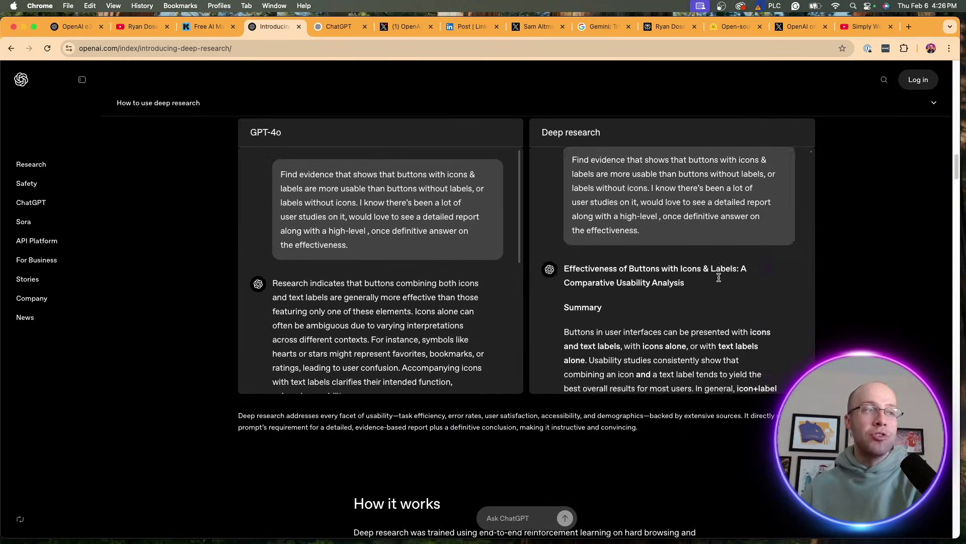
scroll(718, 277, "down", 10)
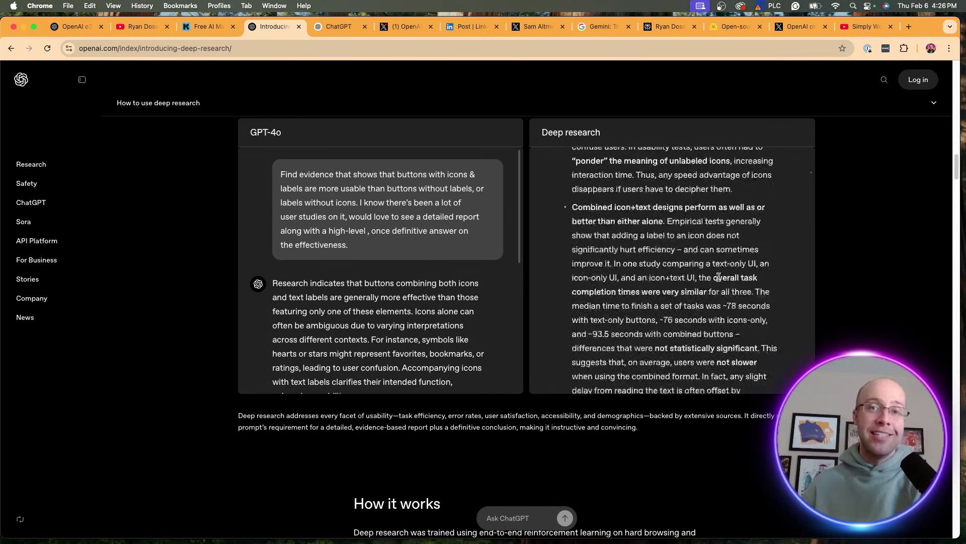
scroll(719, 278, "down", 15)
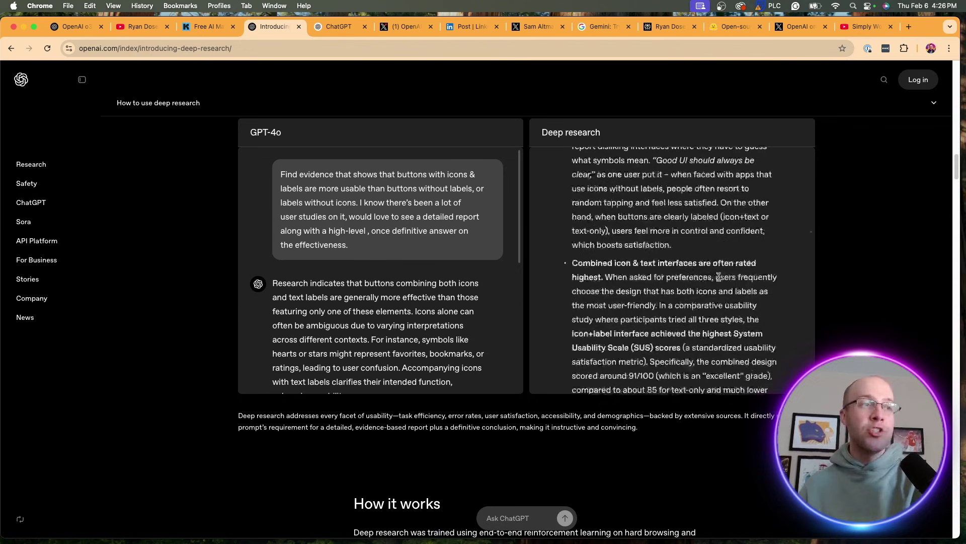
scroll(719, 278, "down", 15)
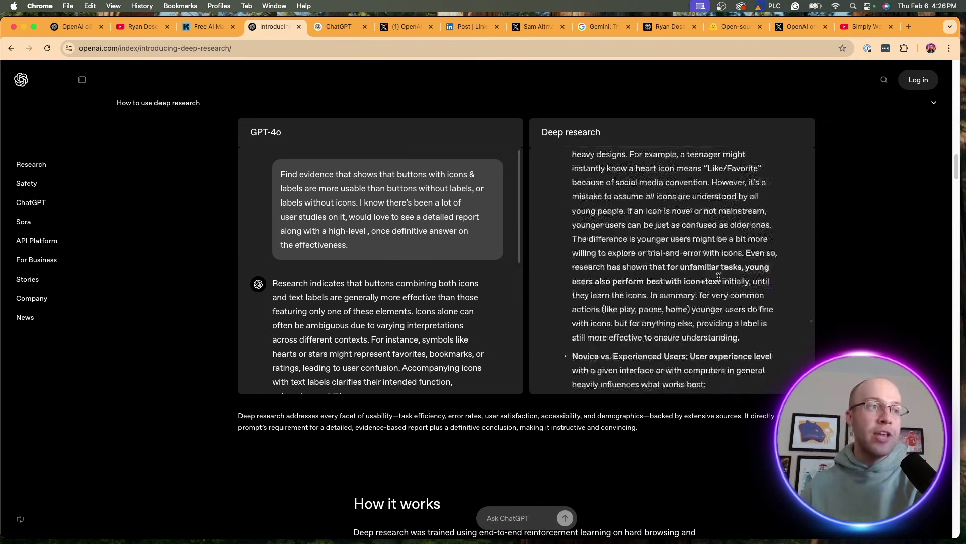
scroll(718, 277, "down", 15)
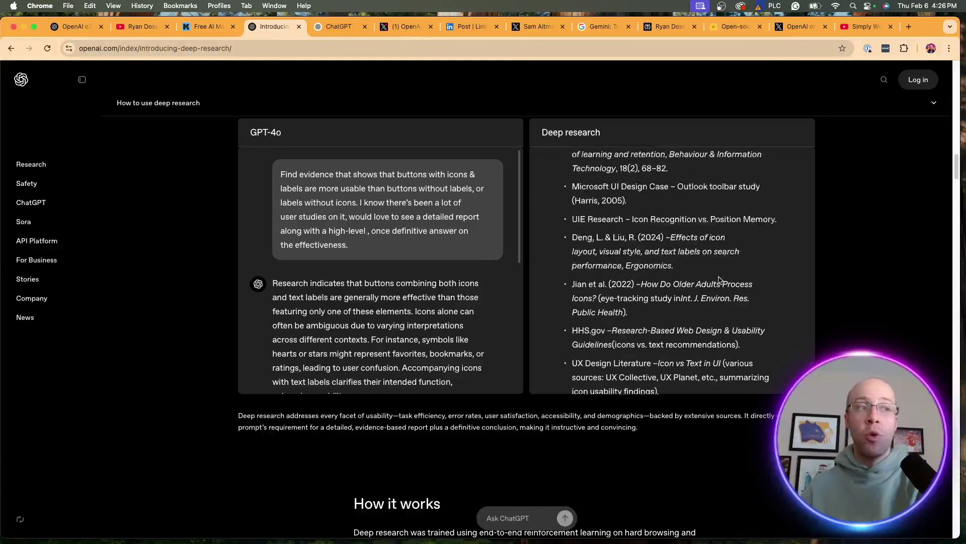
scroll(719, 280, "down", 1)
left_click_drag(679, 383, 573, 268)
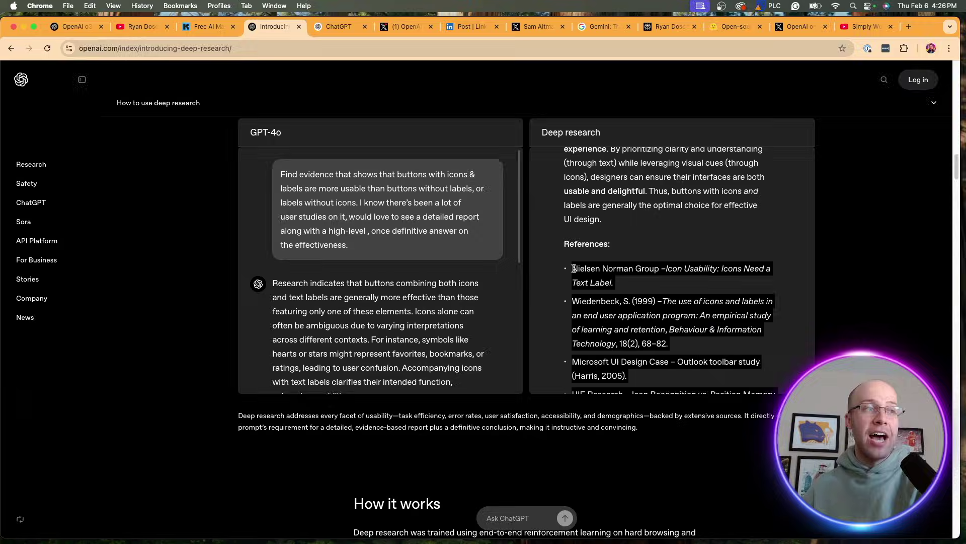
scroll(574, 268, "up", 1)
left_click(436, 260)
scroll(407, 260, "down", 15)
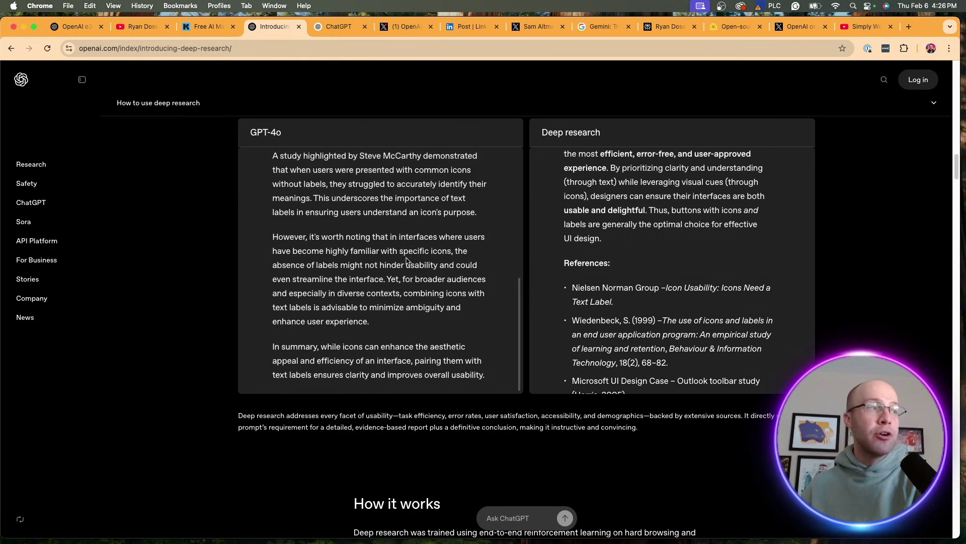
scroll(406, 260, "down", 2)
scroll(438, 320, "up", 6)
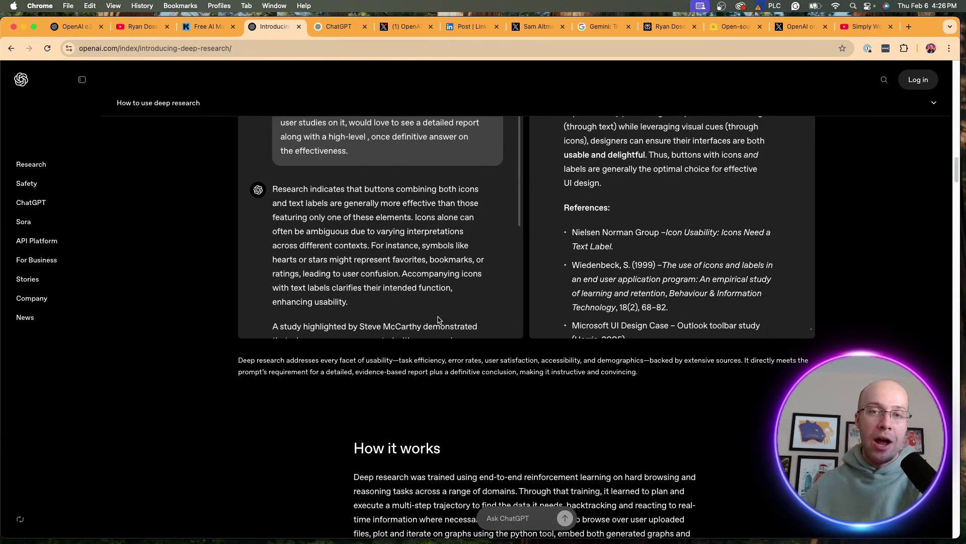
scroll(882, 308, "up", 5)
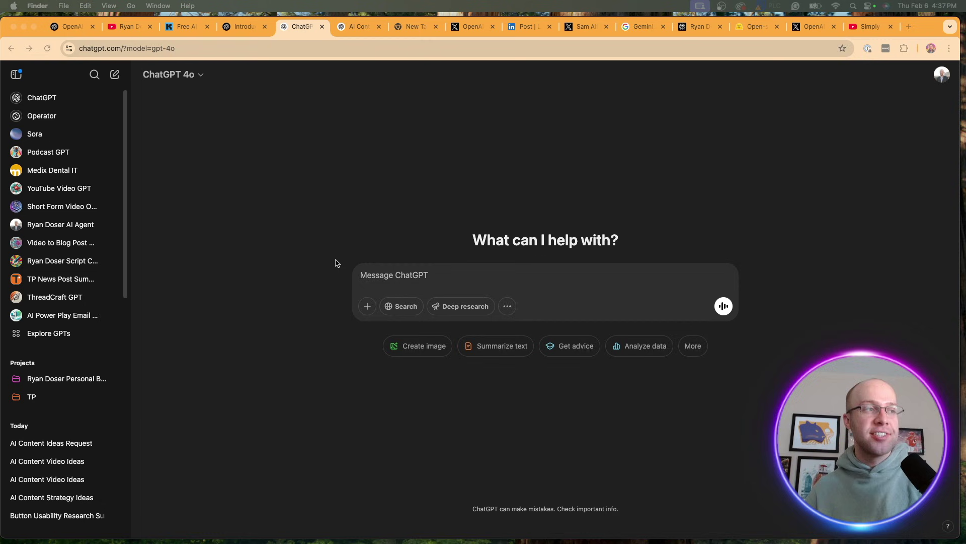
Step: Turn on Deep research and send the pasted prompt requesting 10 AI YouTube video ideas
left_click(405, 275)
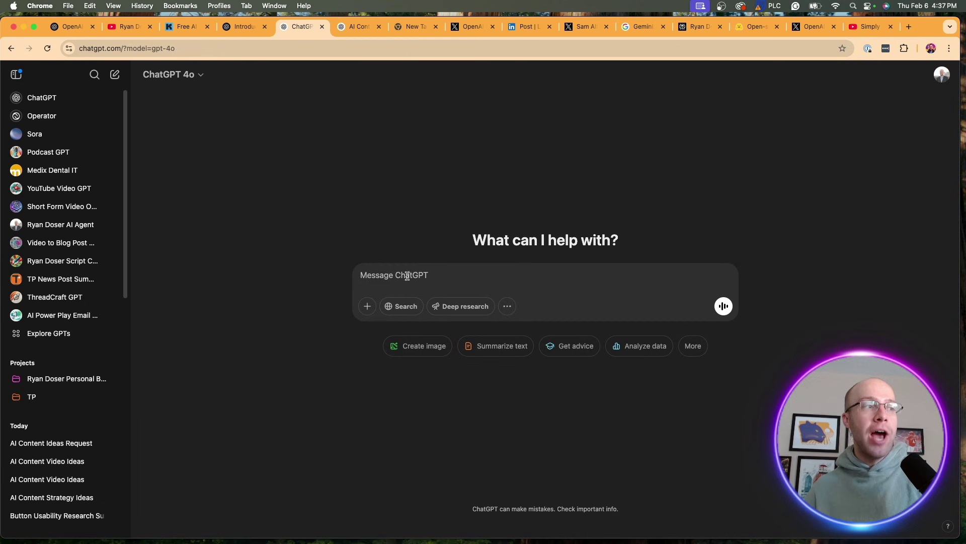
left_click(465, 310)
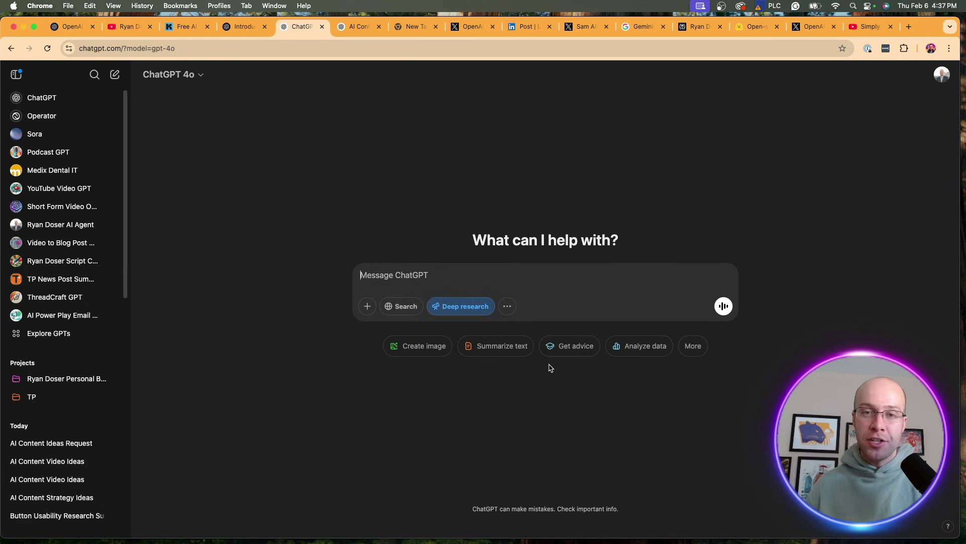
type("I need you to be an expert in YouTube, content marketing, and AI. I have a YouTube channel focused on AI tutorials, reviews, tips, etc. and need your help. What are some video ideas that an audience interested in AI would find valuable and be willing to share or subscribe to my channel? My audience is mostly non-technical and is interested in the marketing/content creation side of AI. Provide a bullet list of 10 video ideas.")
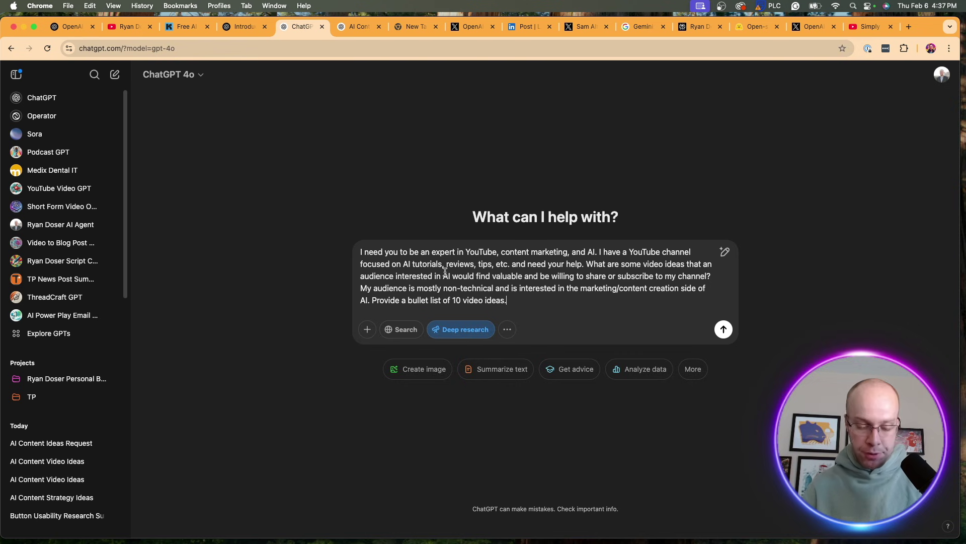
key("Return")
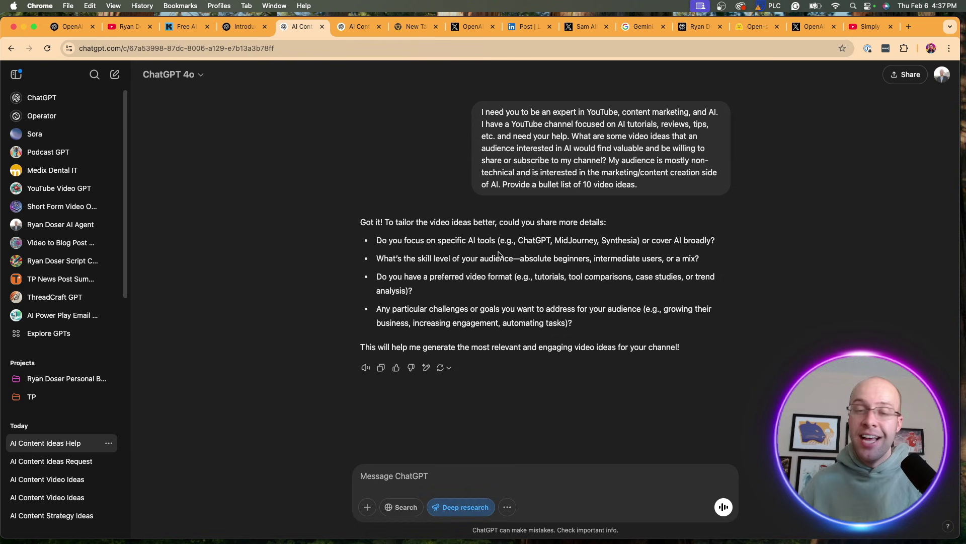
Step: Answer ChatGPT's questions: all ideas, long videos, covering ChatGPT, Perplexity, Claude and DeepSeek
left_click(423, 28)
key("super+c")
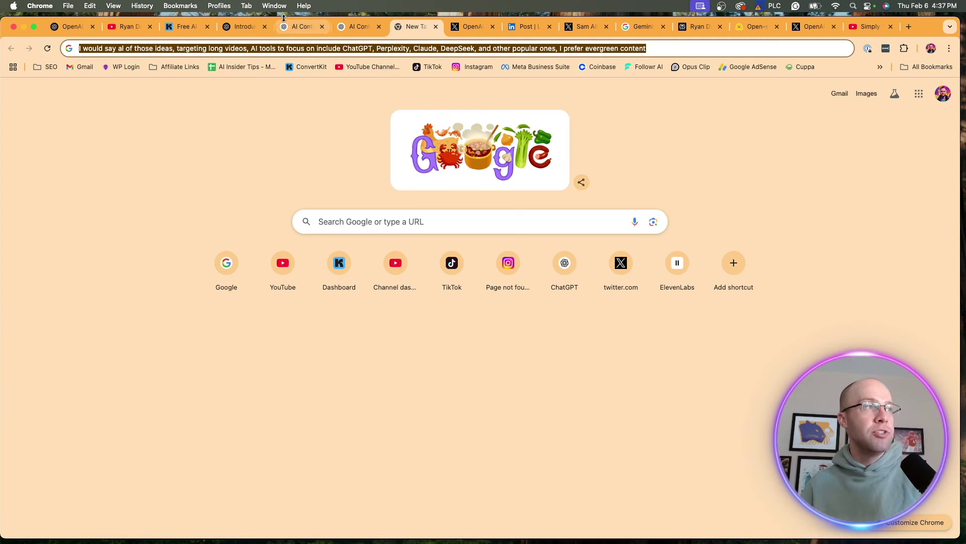
left_click(301, 28)
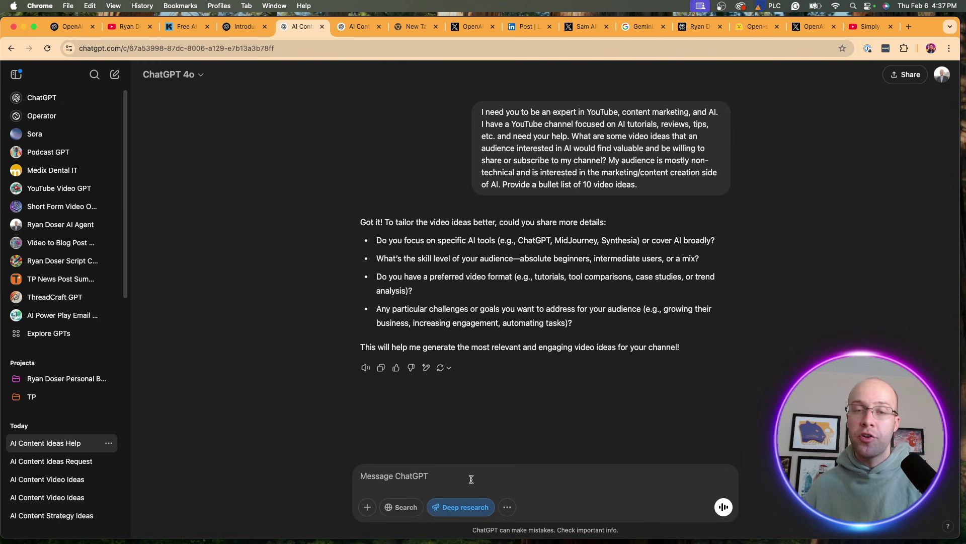
key("super+v")
key("Return")
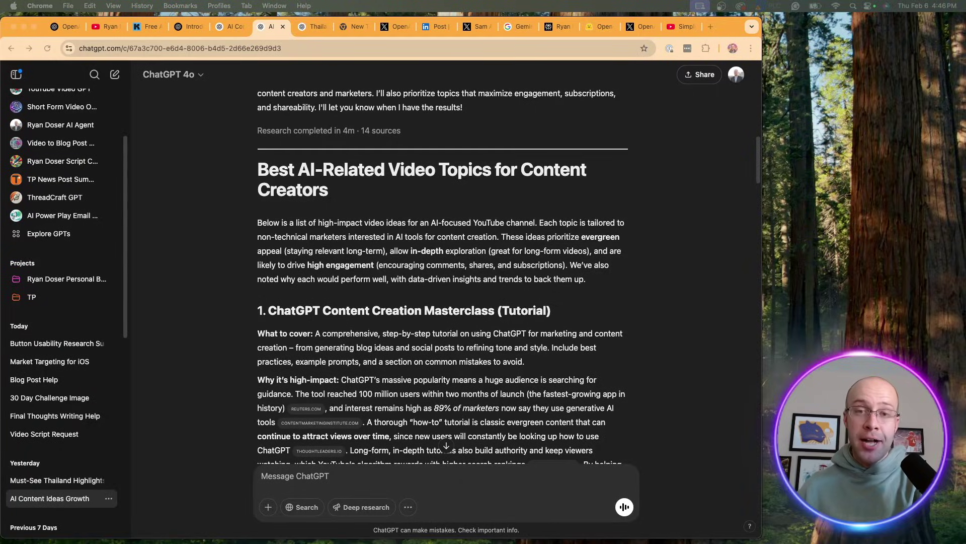
Step: Open the activity panel showing the report's research log and 14 sources
left_click(274, 126)
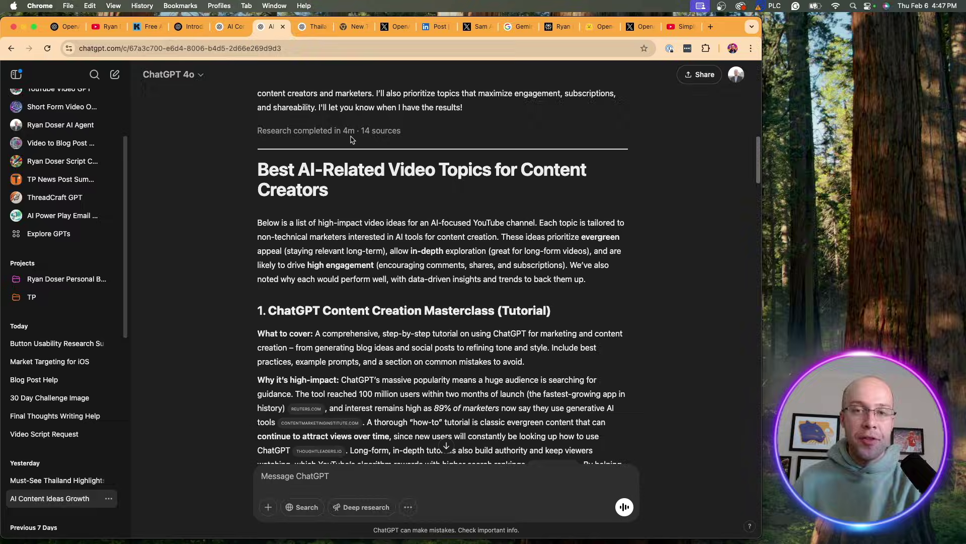
left_click(377, 137)
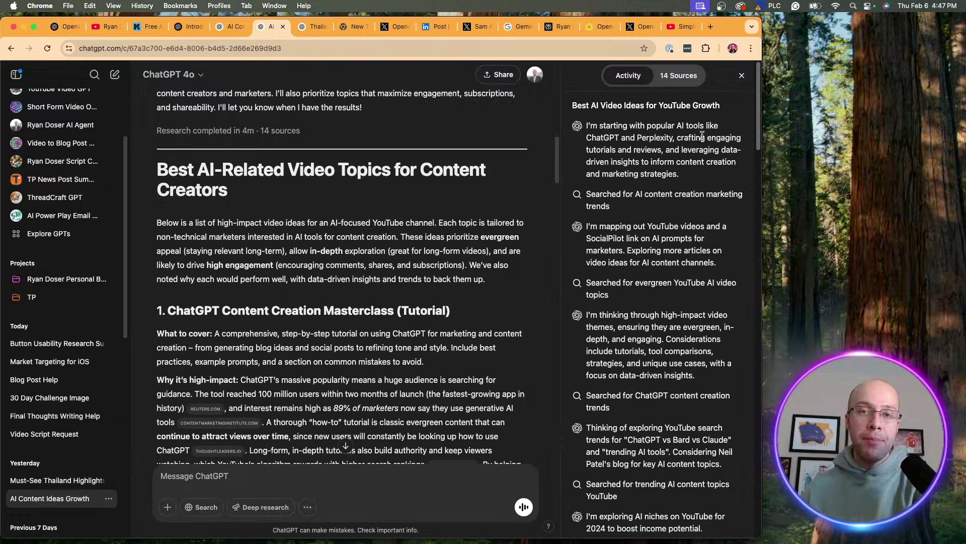
Step: Scroll through the Best AI-Related Video Topics report
scroll(675, 176, "down", 5)
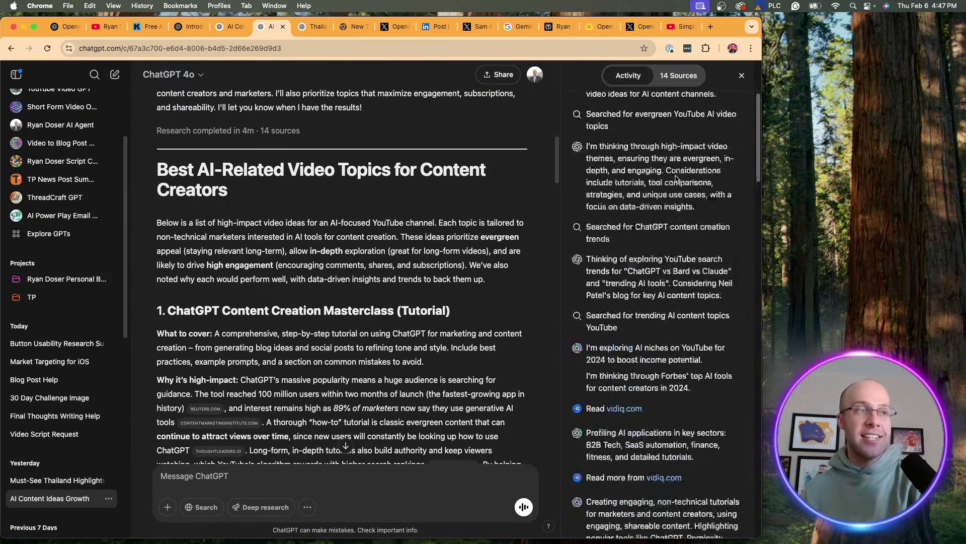
scroll(676, 177, "down", 10)
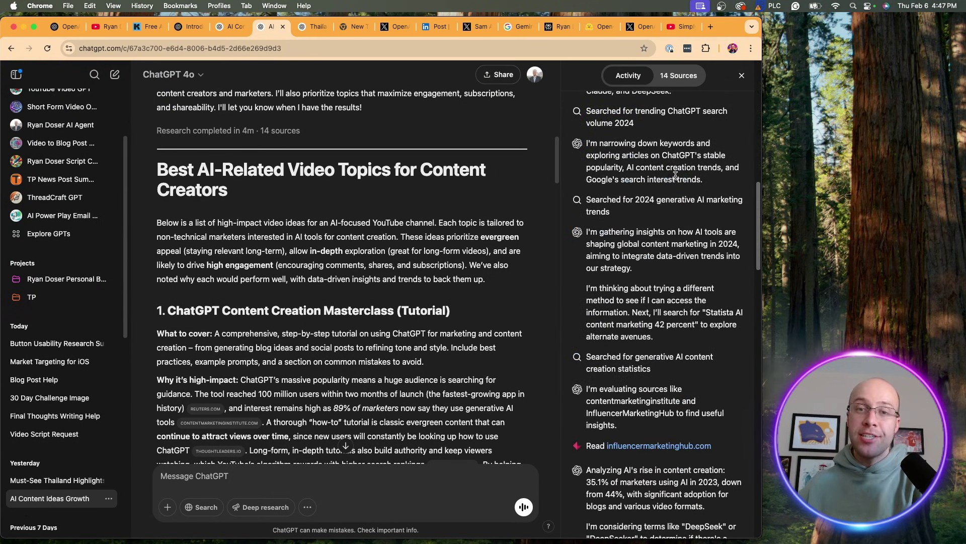
scroll(676, 176, "down", 10)
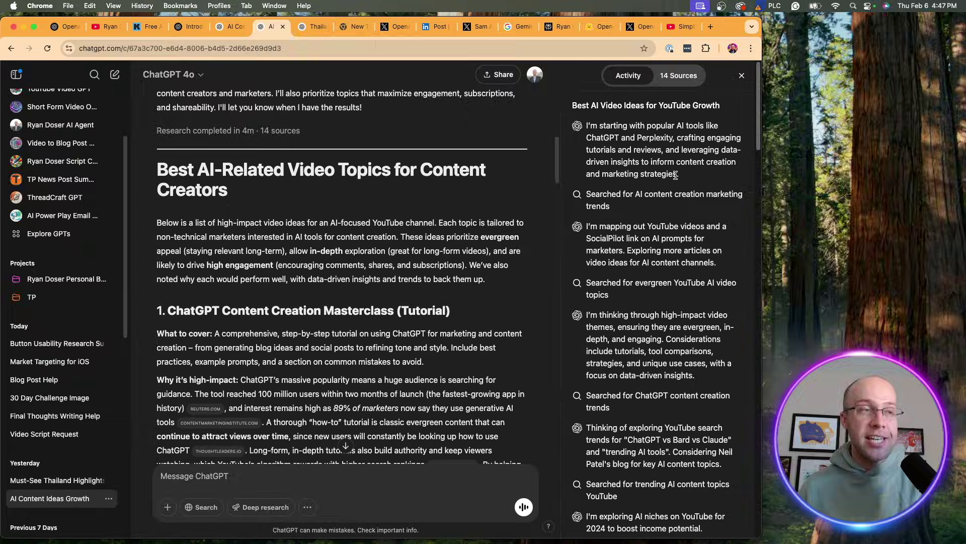
scroll(636, 149, "down", 1)
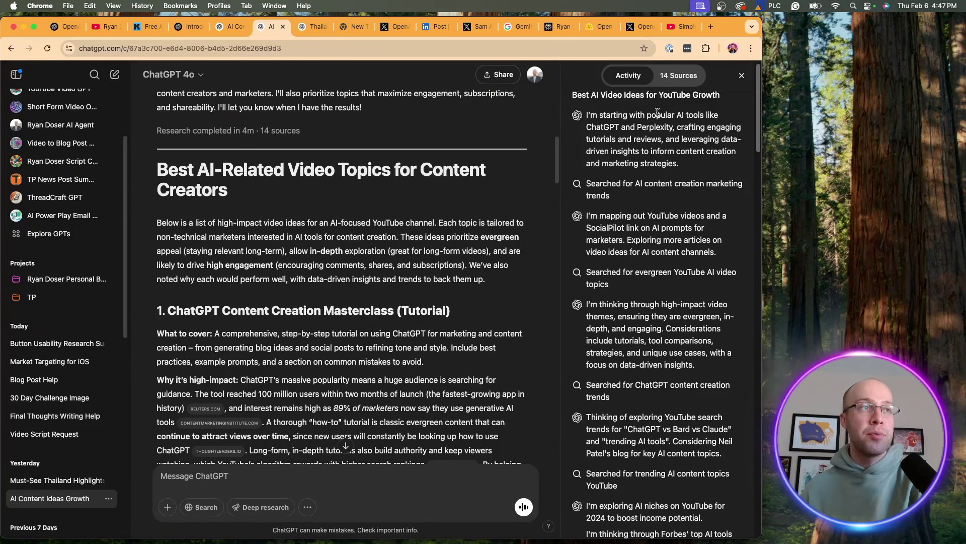
Step: Review the 14 cited sources, glance at the foundationinc.co article, then close the sources panel
left_click(670, 87)
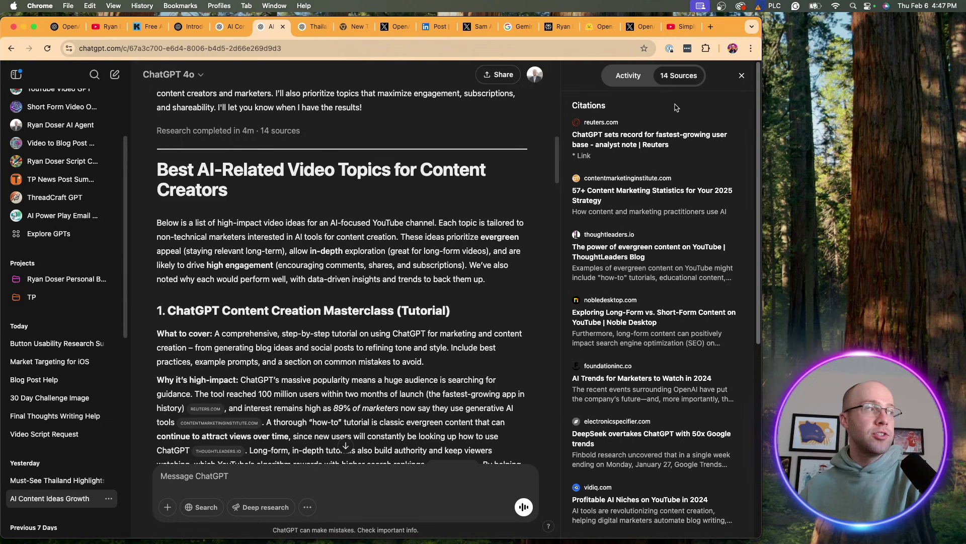
scroll(670, 191, "down", 2)
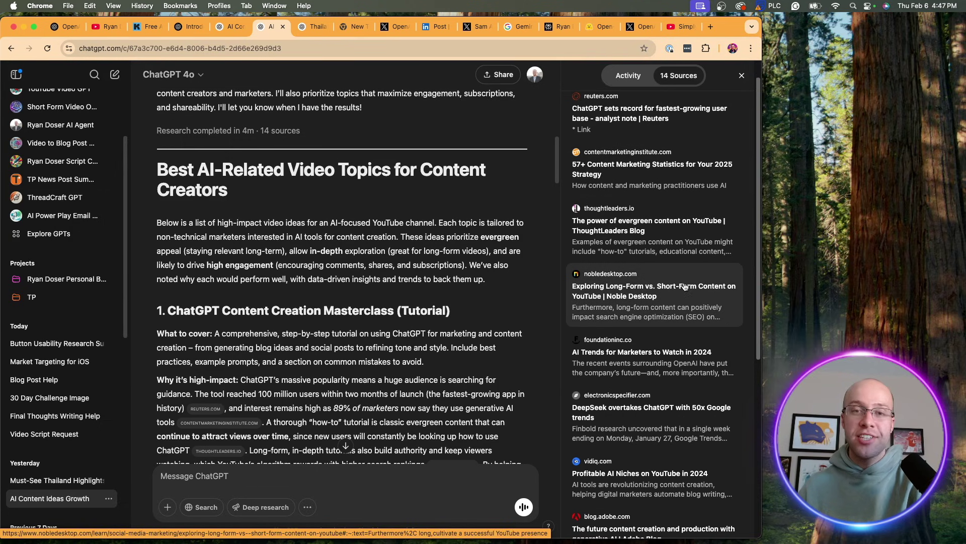
scroll(654, 302, "down", 10)
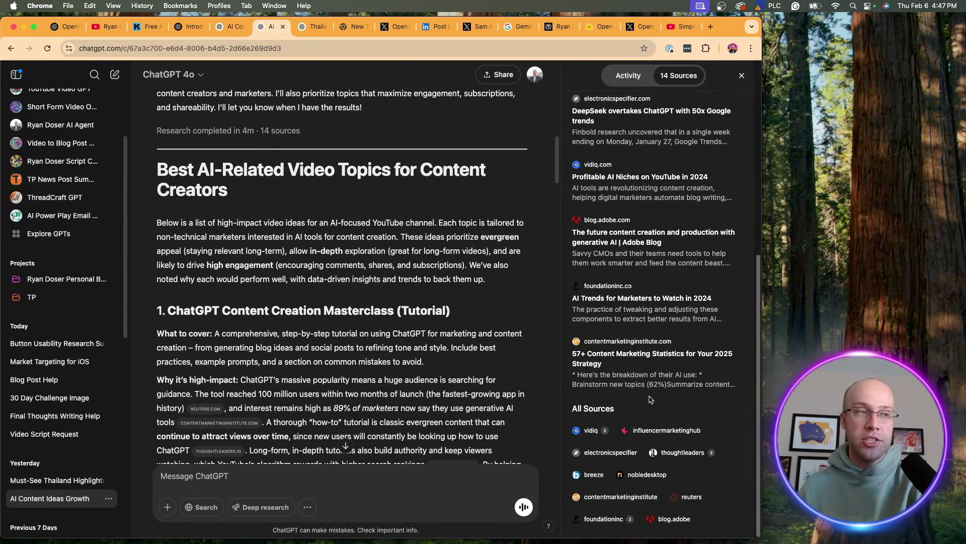
left_click(611, 307)
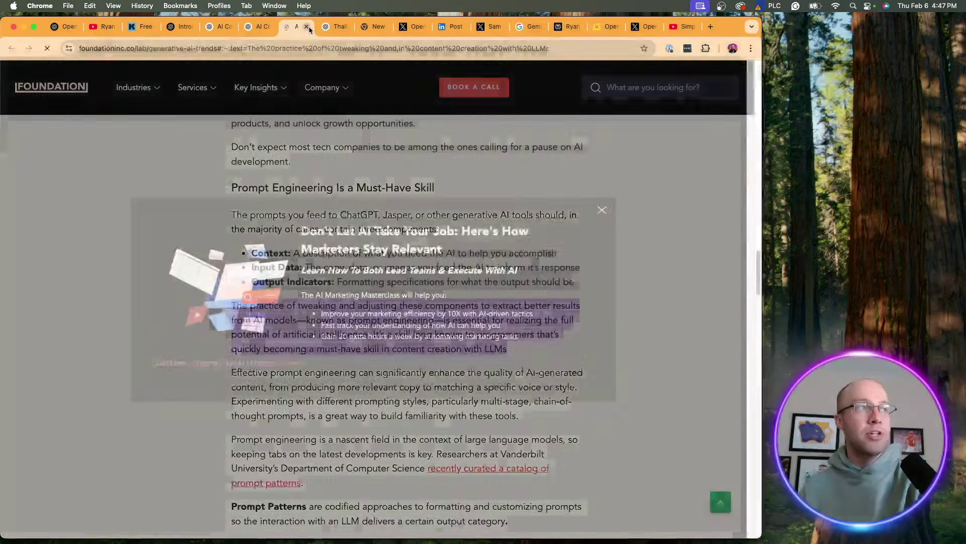
left_click(307, 27)
scroll(629, 177, "up", 10)
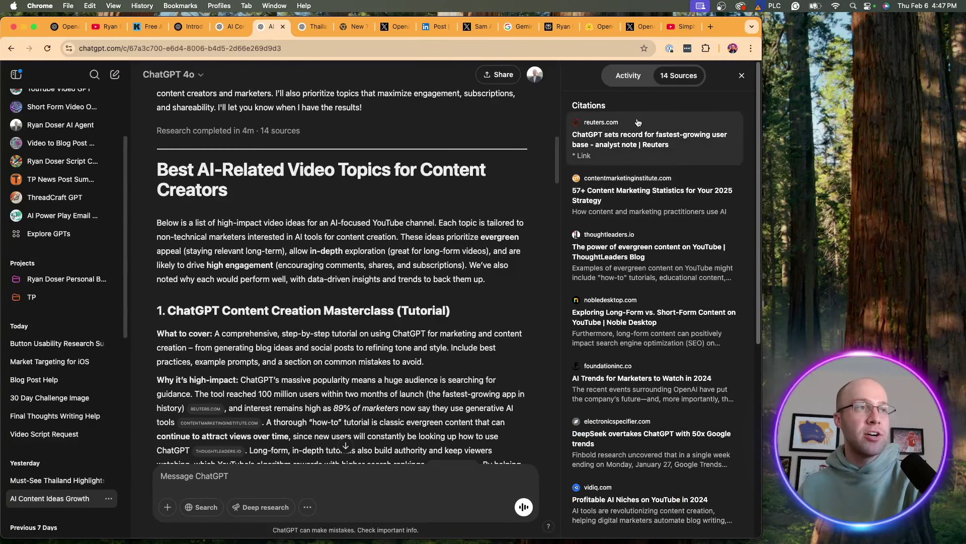
left_click(741, 76)
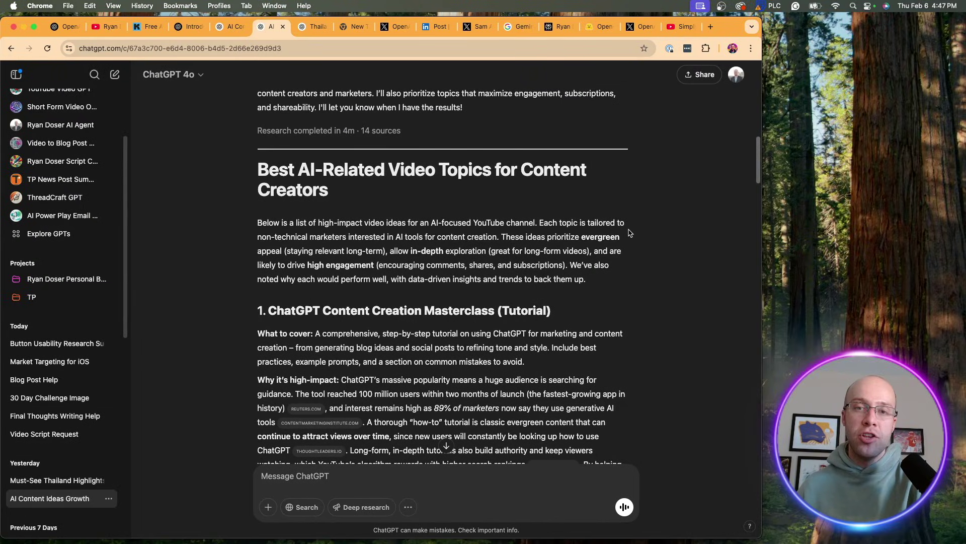
scroll(630, 233, "down", 2)
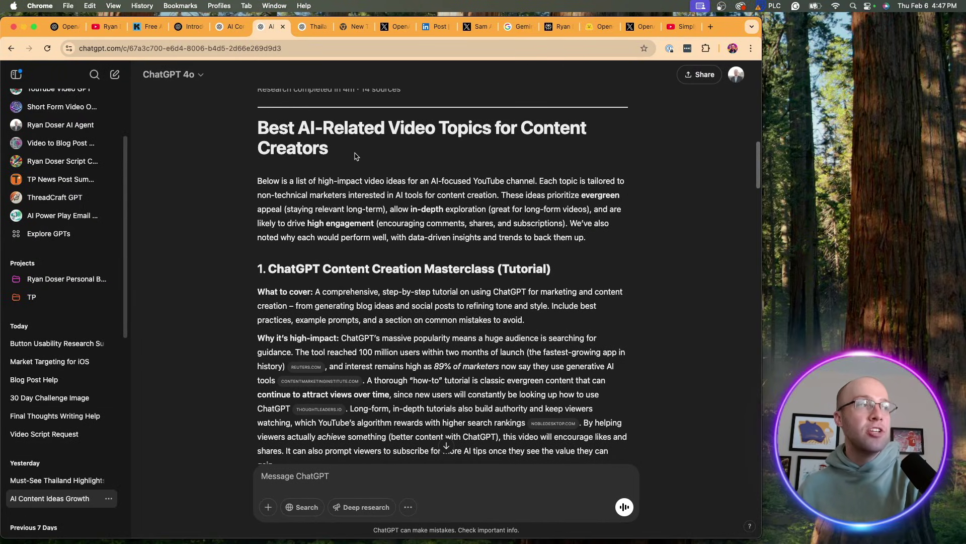
scroll(388, 161, "up", 1)
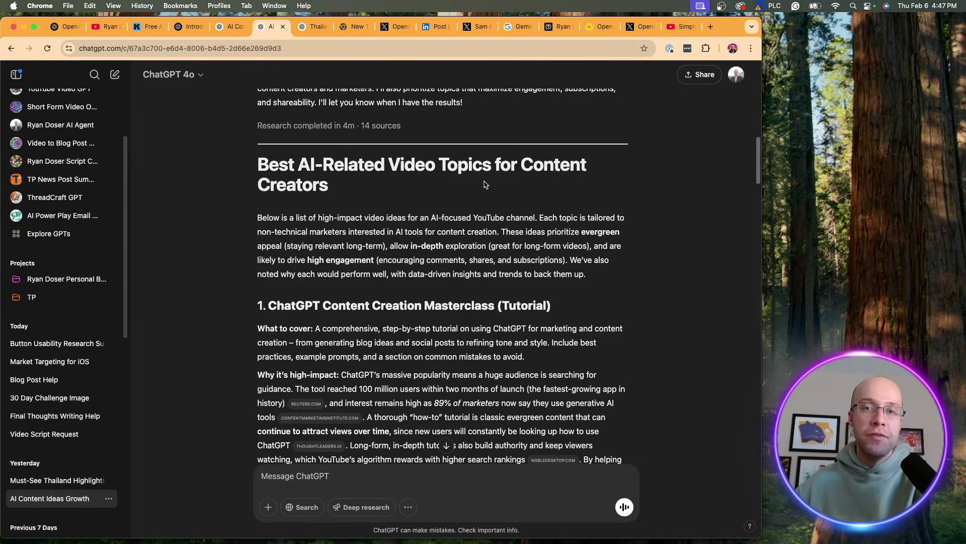
scroll(484, 184, "down", 2)
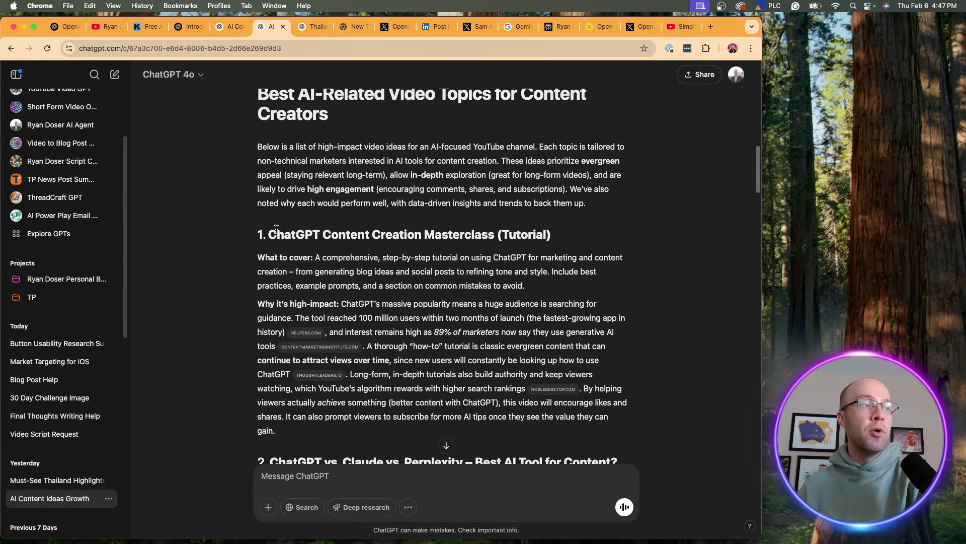
left_click_drag(276, 233, 341, 231)
left_click(450, 229)
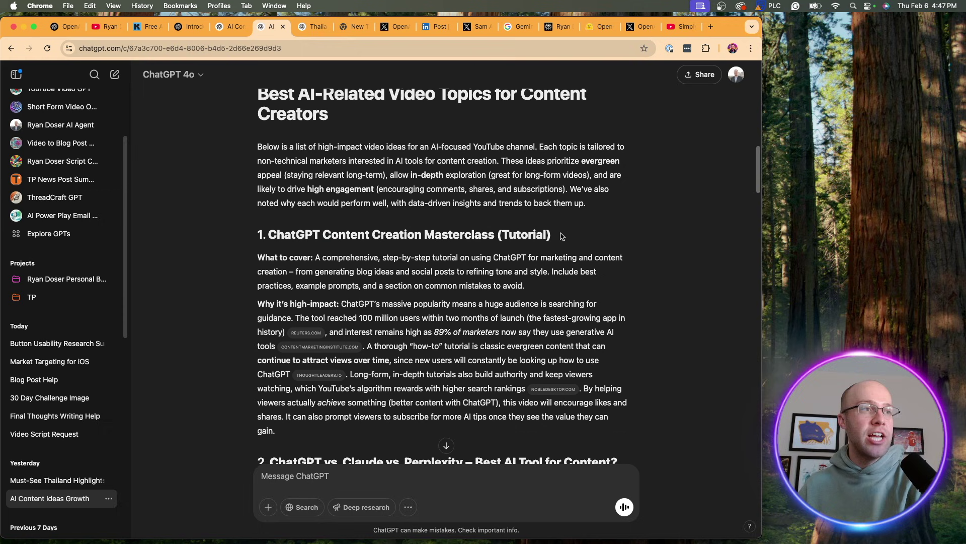
scroll(562, 235, "down", 1)
scroll(561, 235, "down", 1)
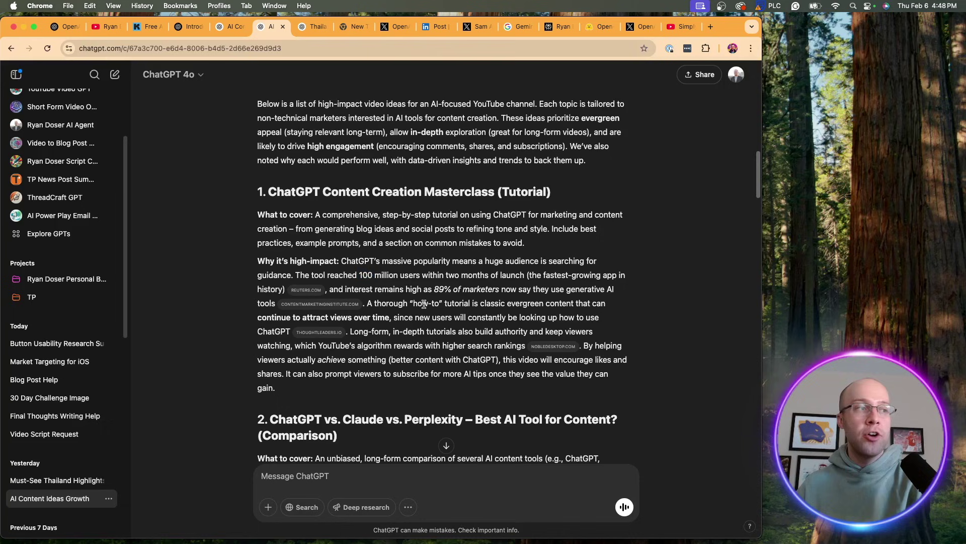
left_click(308, 290)
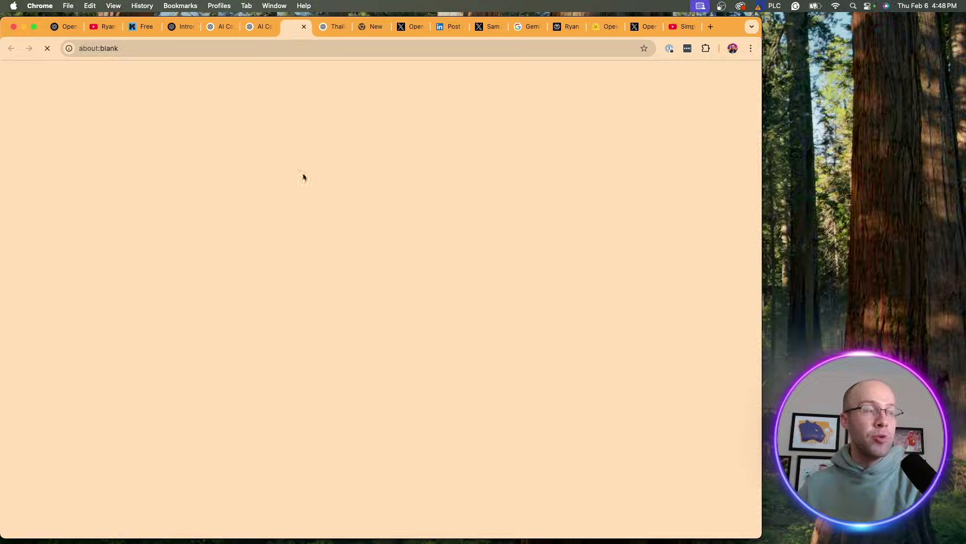
left_click(306, 26)
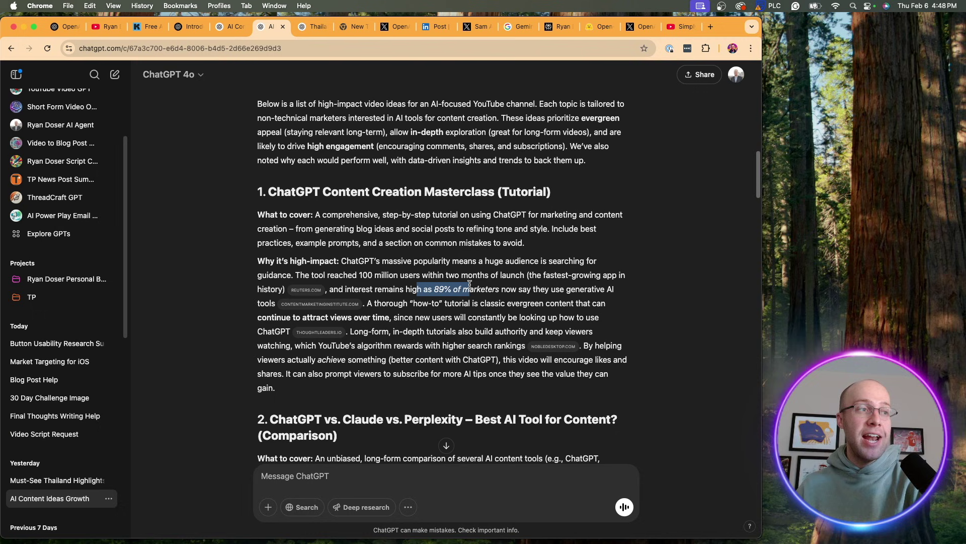
left_click(318, 304)
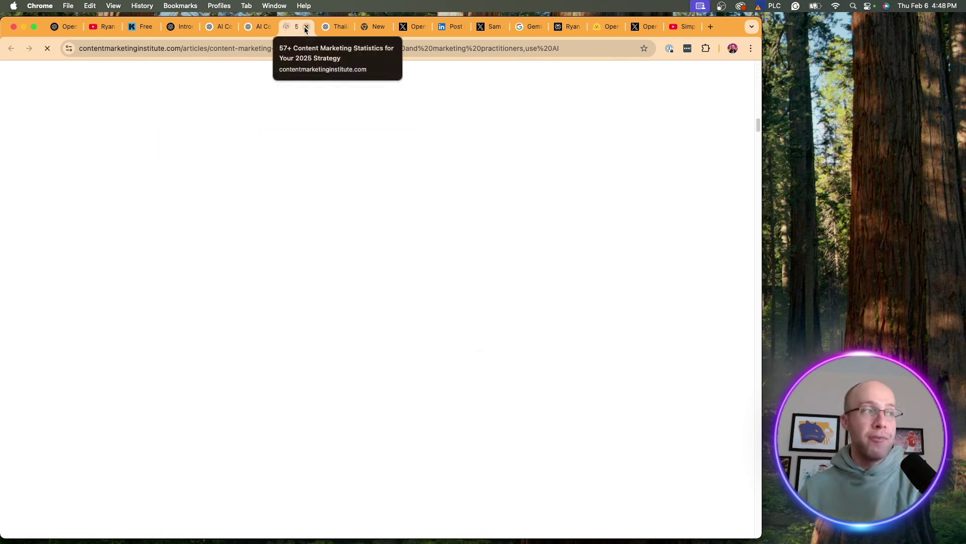
left_click(306, 29)
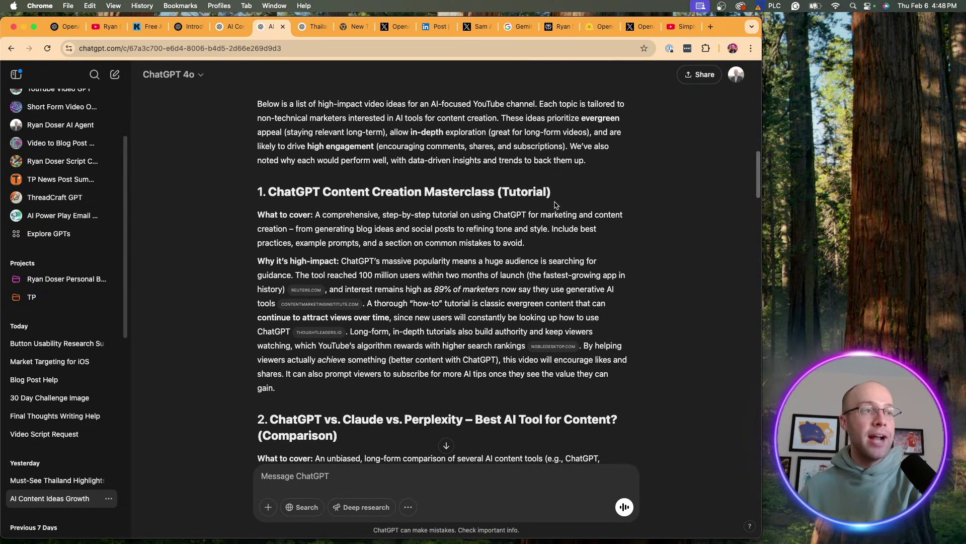
scroll(583, 210, "down", 4)
left_click_drag(271, 228, 616, 230)
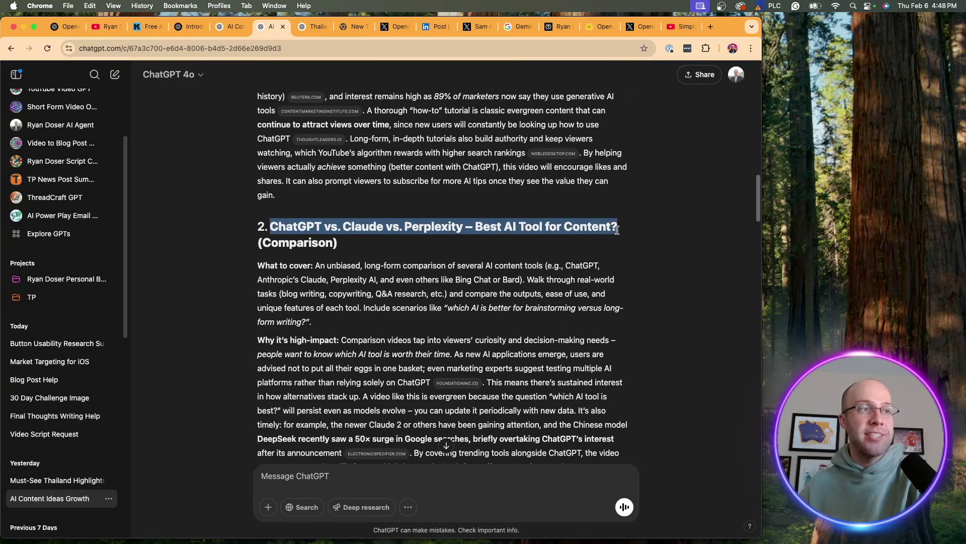
left_click(616, 230)
scroll(580, 337, "down", 5)
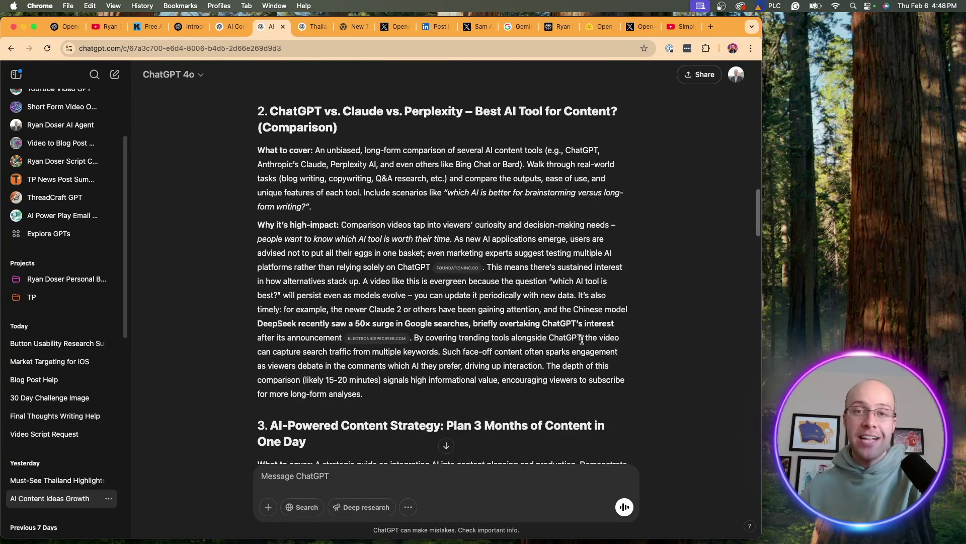
scroll(582, 340, "down", 3)
scroll(503, 336, "down", 2)
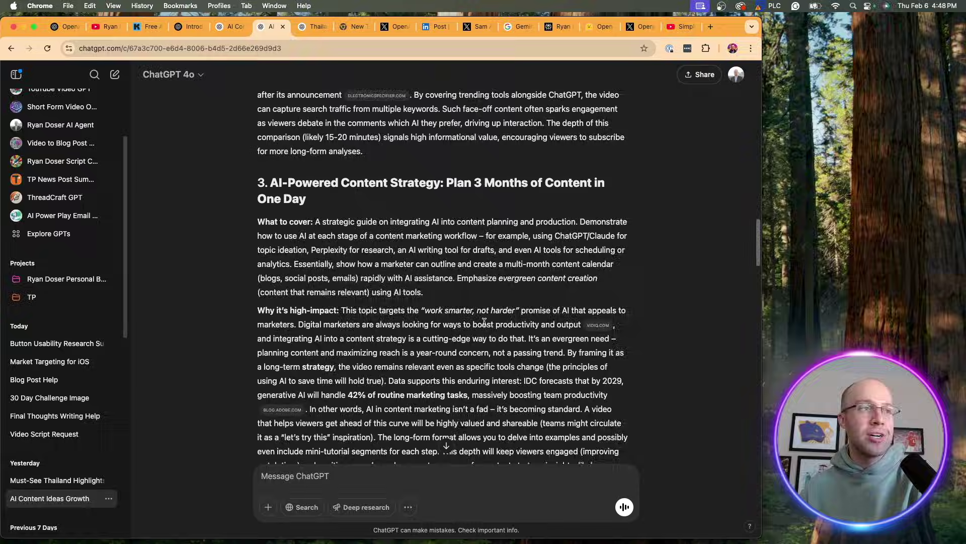
scroll(484, 322, "down", 7)
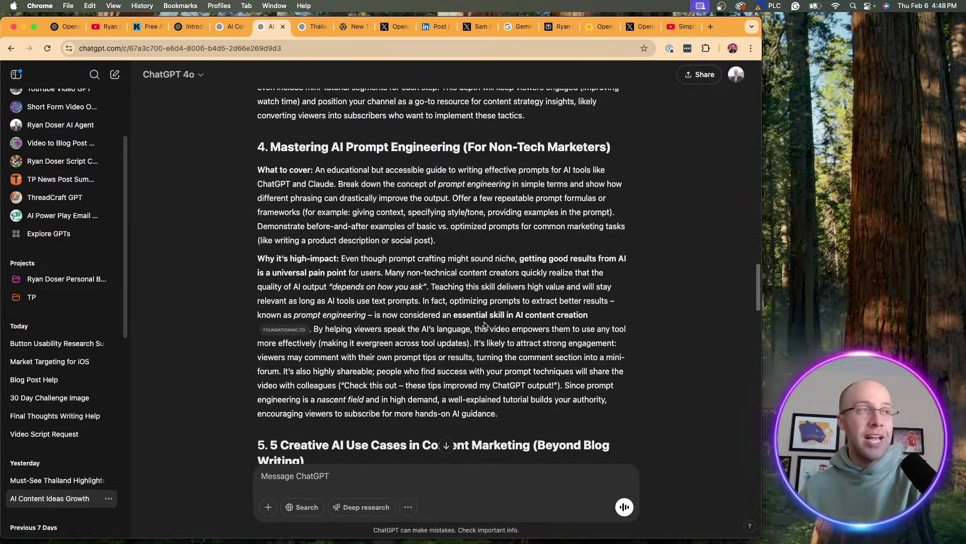
scroll(484, 324, "down", 4)
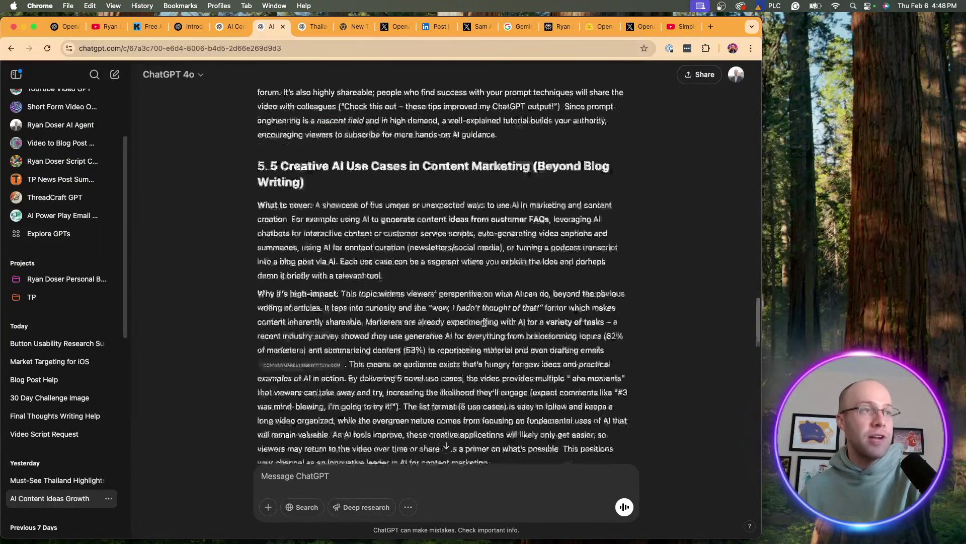
scroll(484, 322, "down", 10)
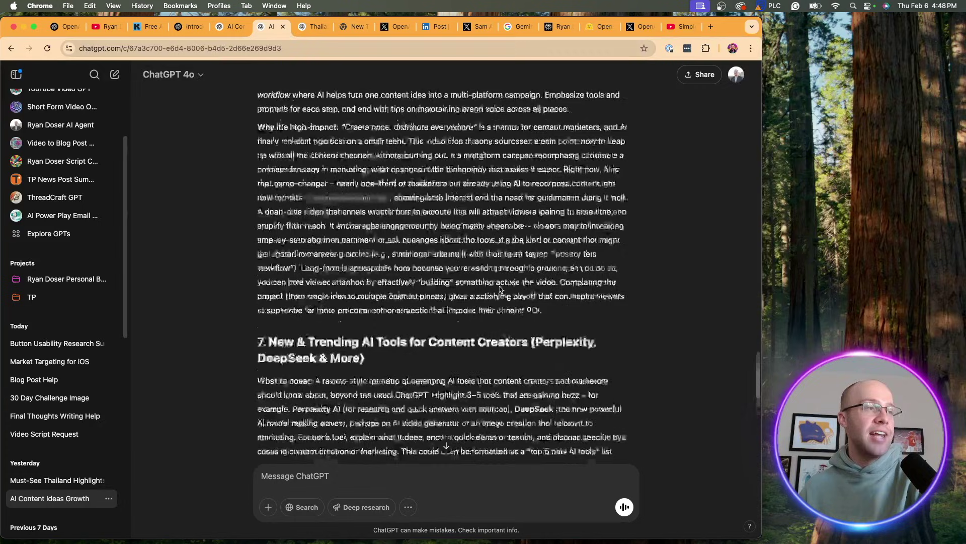
scroll(499, 290, "down", 10)
scroll(501, 290, "up", 10)
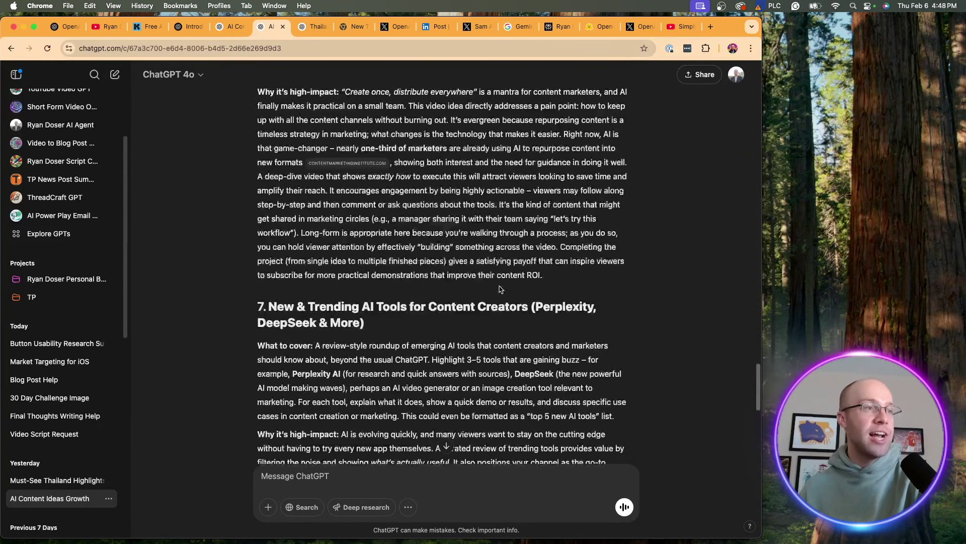
scroll(501, 290, "up", 5)
scroll(501, 289, "down", 10)
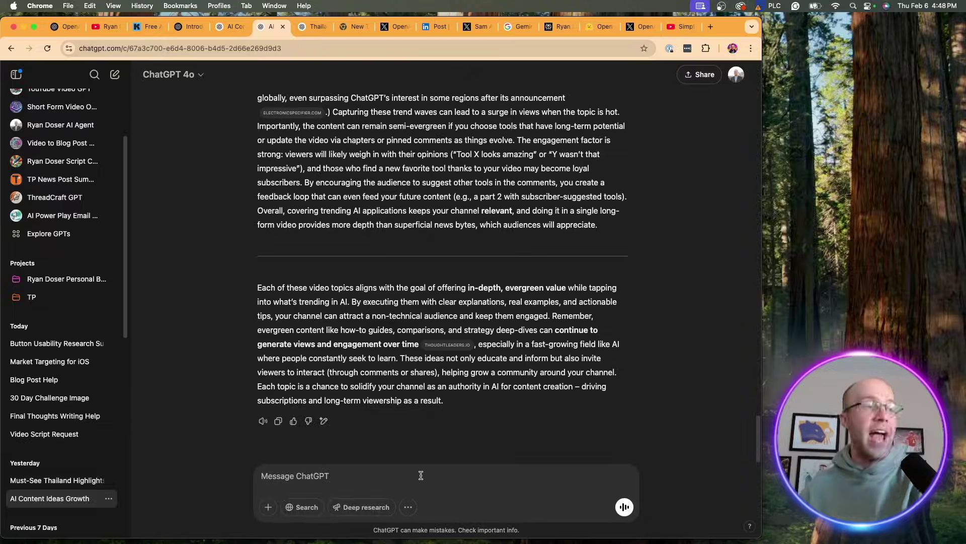
scroll(604, 293, "up", 20)
scroll(604, 293, "up", 15)
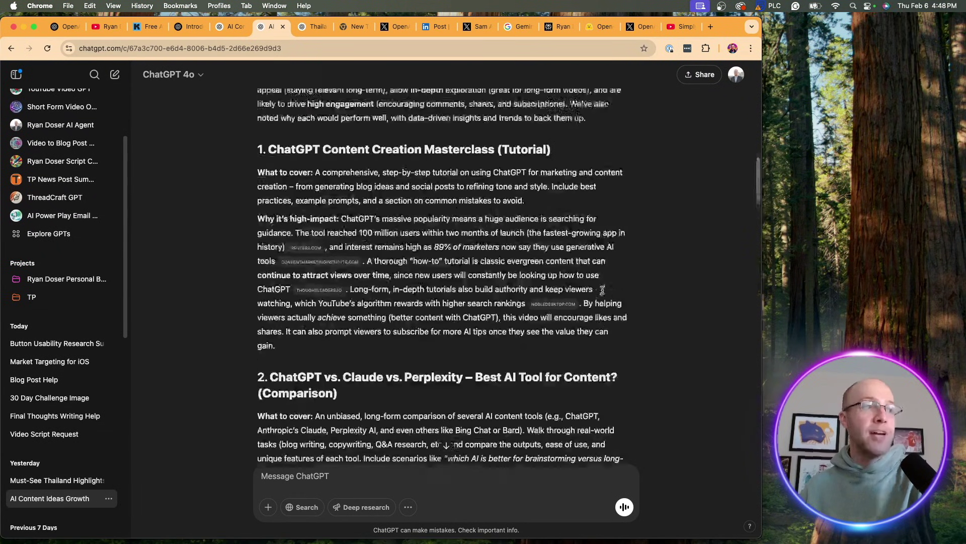
scroll(604, 293, "down", 2)
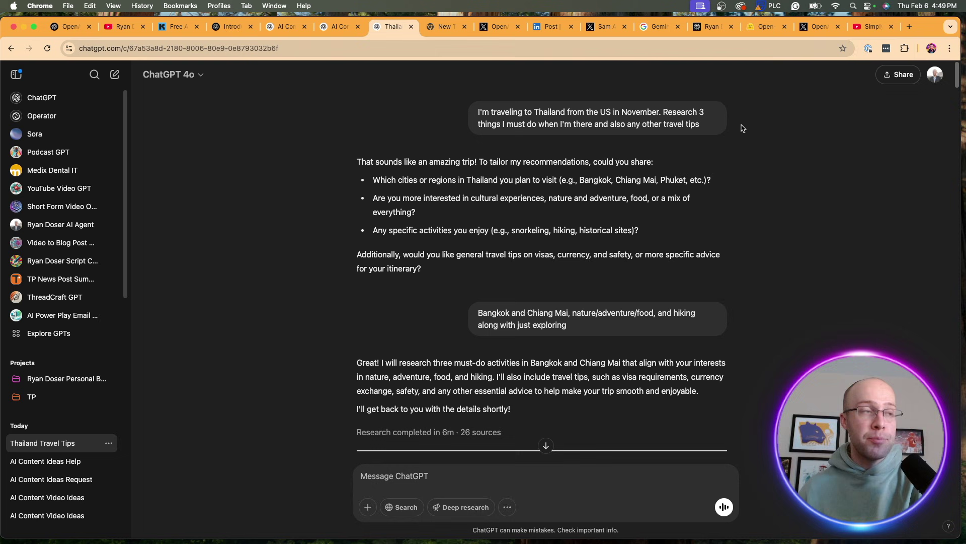
Step: Highlight parts of the Thailand trip request and the report heading for emphasis
left_click_drag(490, 111, 645, 110)
left_click(646, 109)
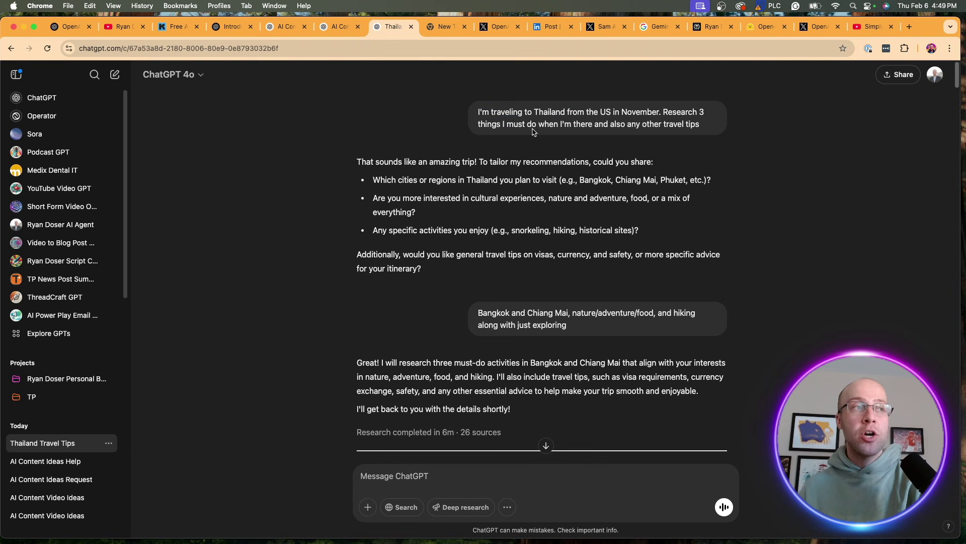
left_click_drag(483, 123, 569, 124)
left_click(569, 124)
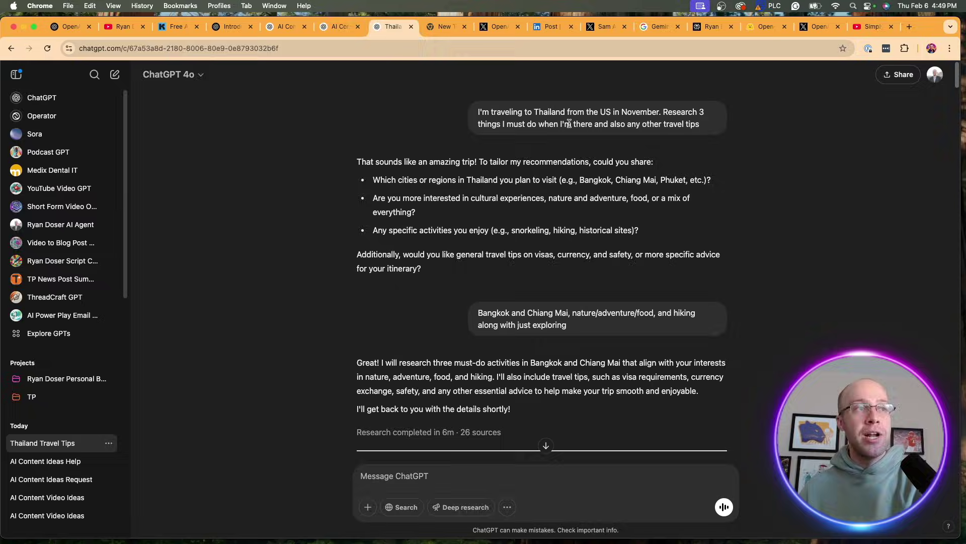
scroll(554, 302, "down", 3)
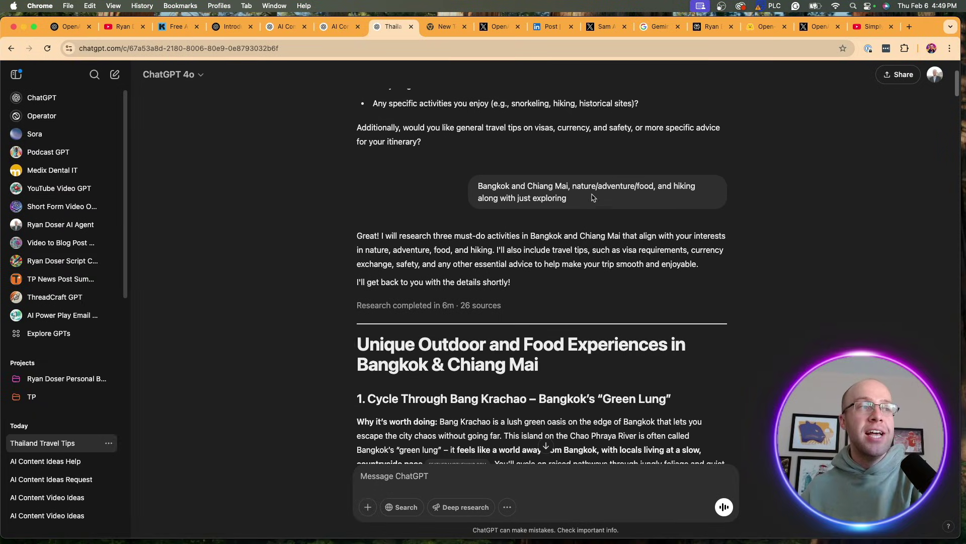
scroll(436, 198, "up", 3)
scroll(605, 224, "down", 2)
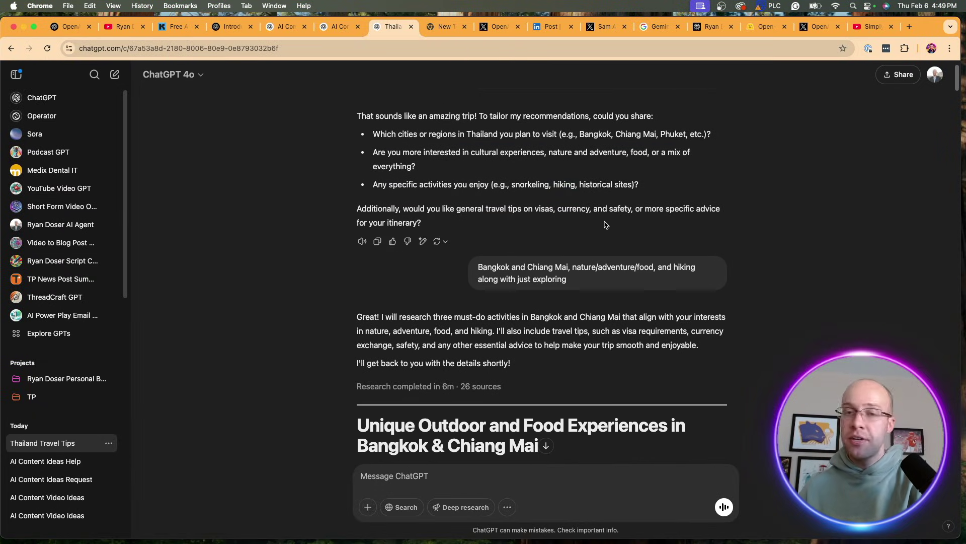
scroll(605, 224, "down", 6)
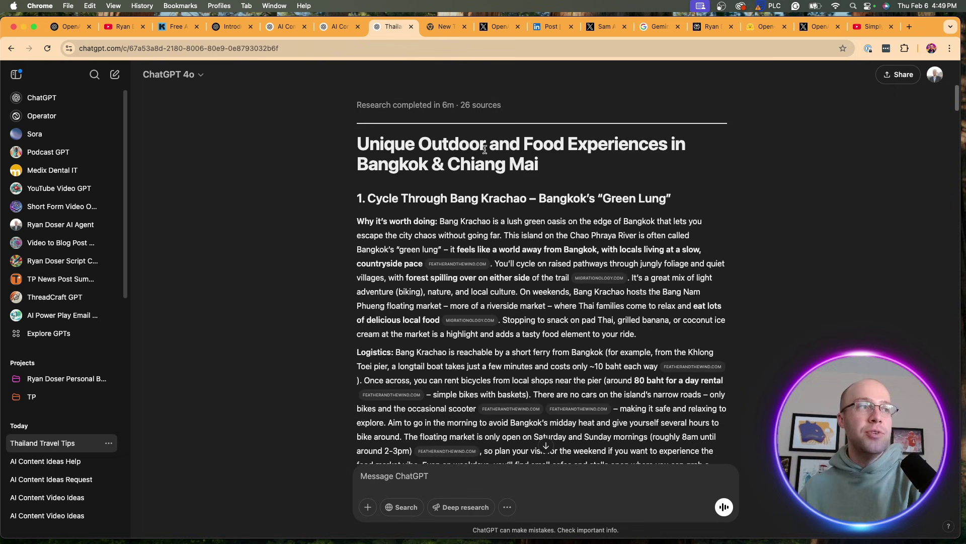
left_click_drag(469, 146, 557, 141)
left_click(557, 141)
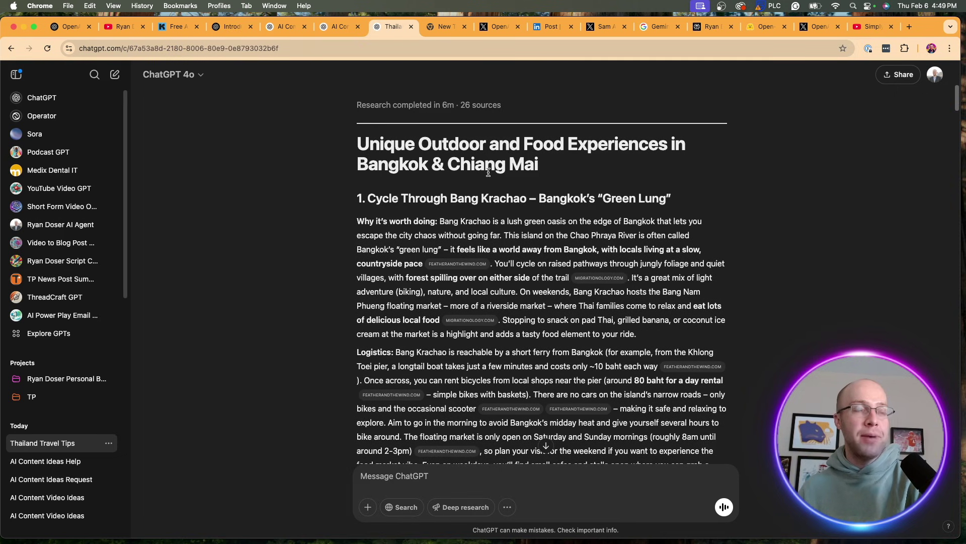
Step: Quote a fragment of the 'Go Early and Stay Hydrated' tip in a reply
scroll(660, 199, "down", 1)
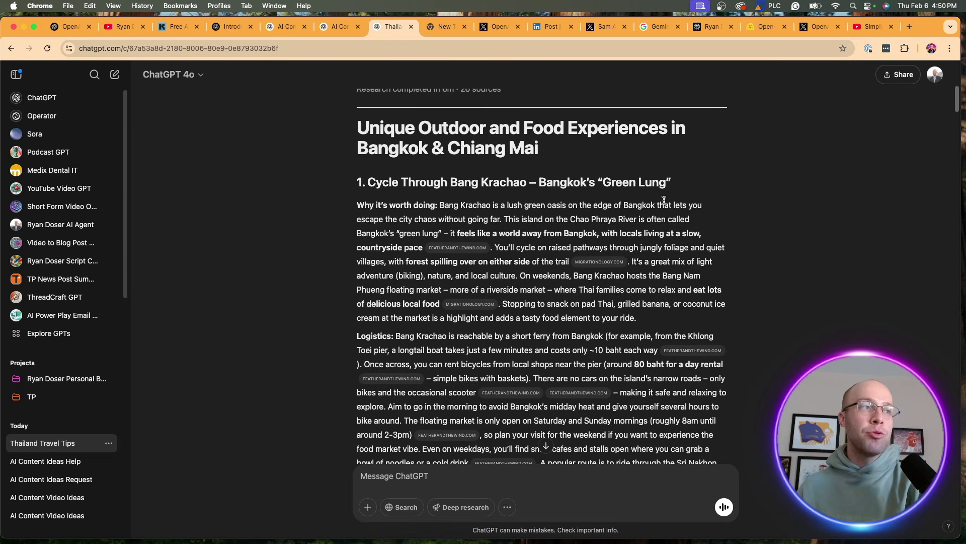
scroll(737, 214, "down", 1)
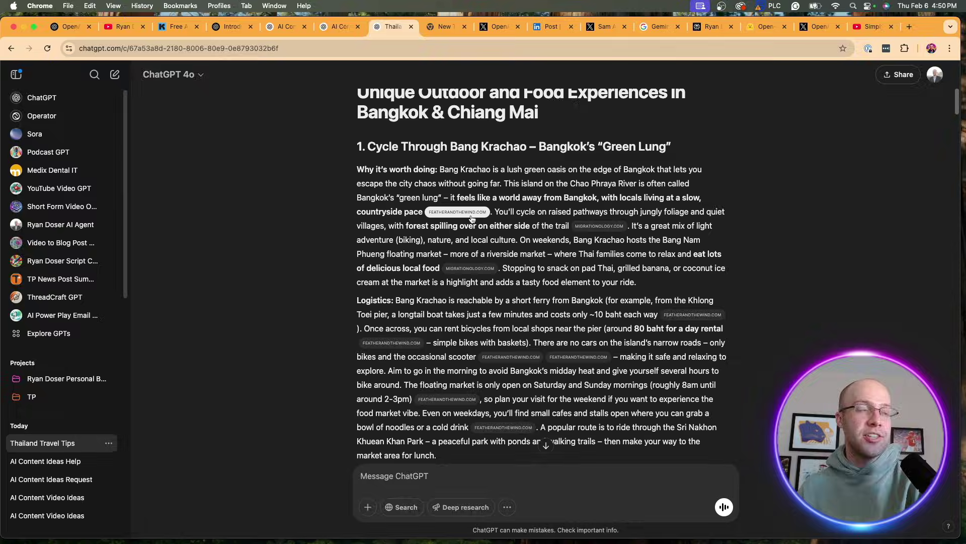
scroll(862, 198, "down", 8)
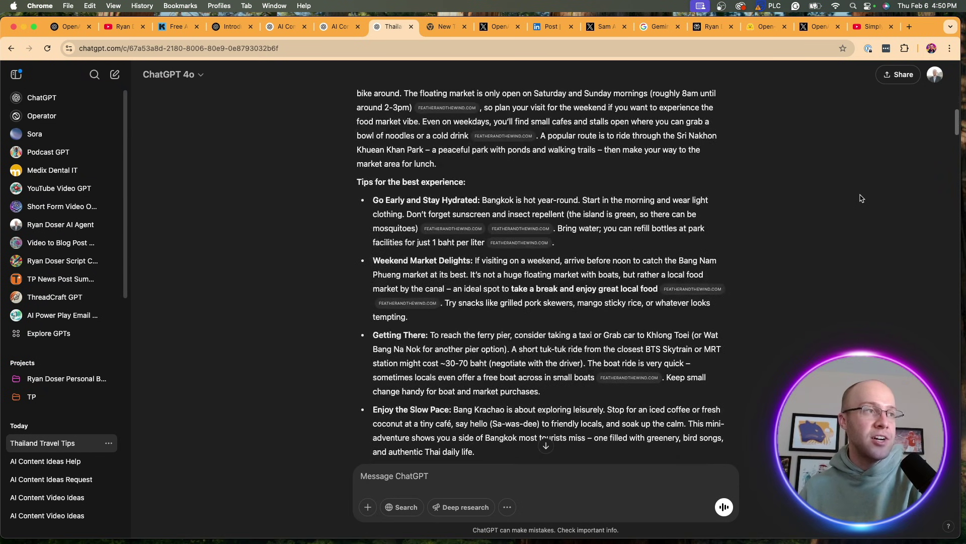
left_click_drag(453, 200, 392, 199)
left_click(403, 185)
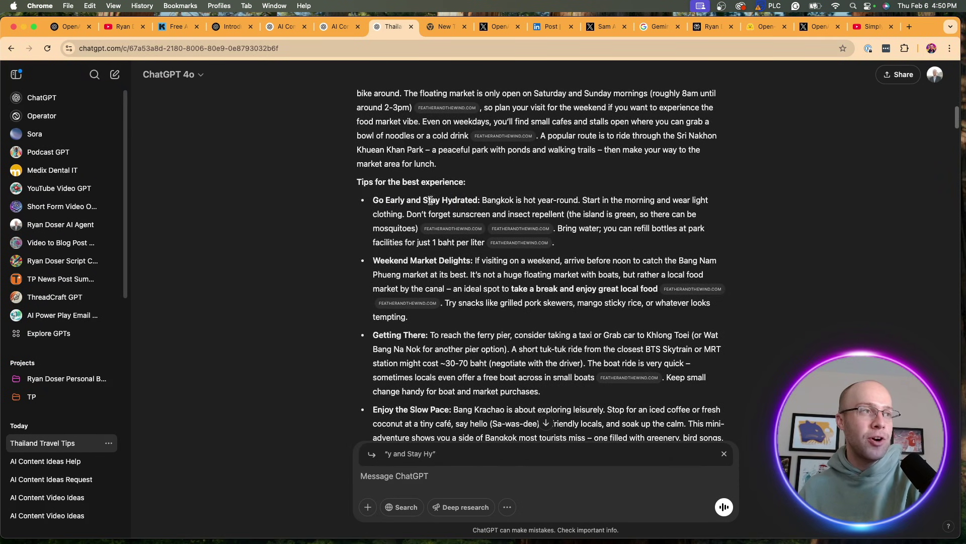
Step: Scroll down through the rest of the Thailand travel report
scroll(491, 189, "down", 1)
scroll(491, 188, "down", 3)
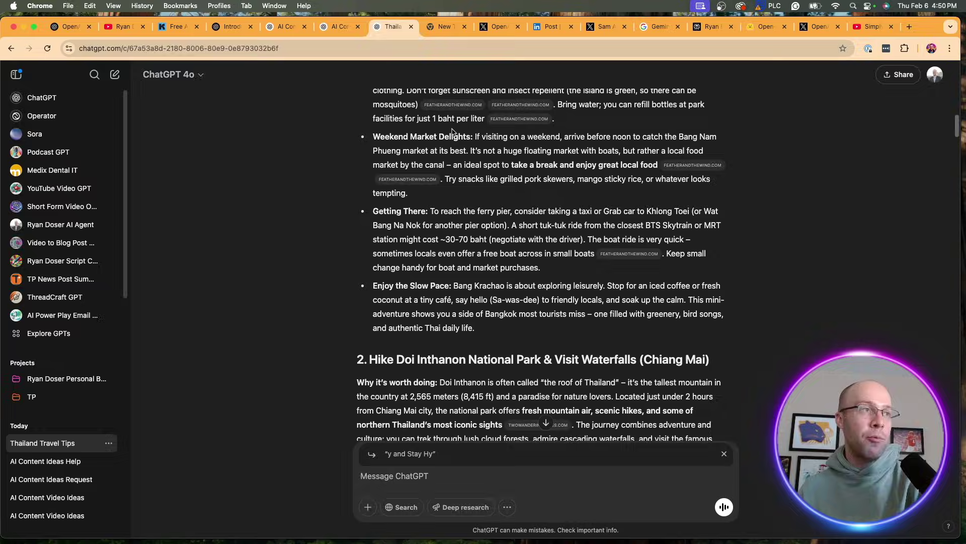
scroll(516, 149, "down", 5)
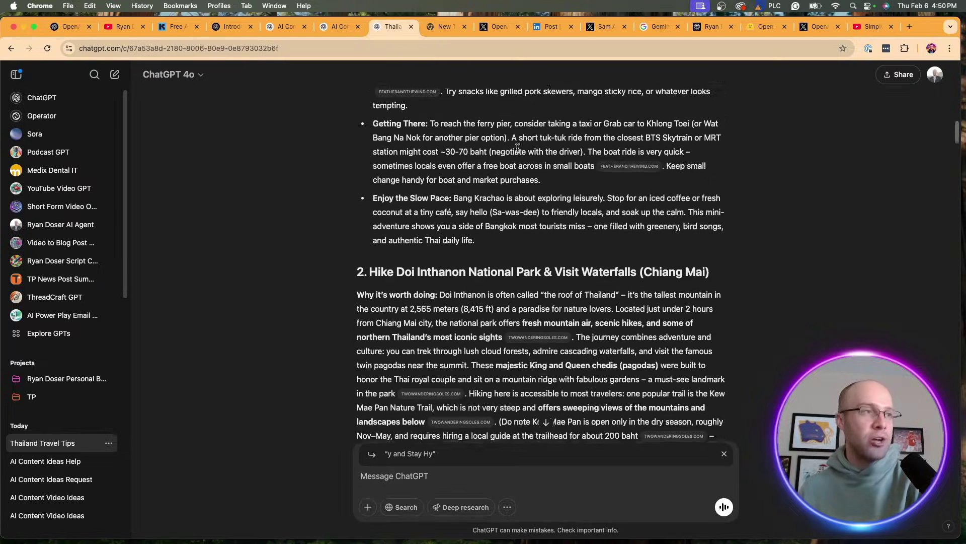
scroll(524, 153, "down", 1)
scroll(599, 172, "down", 9)
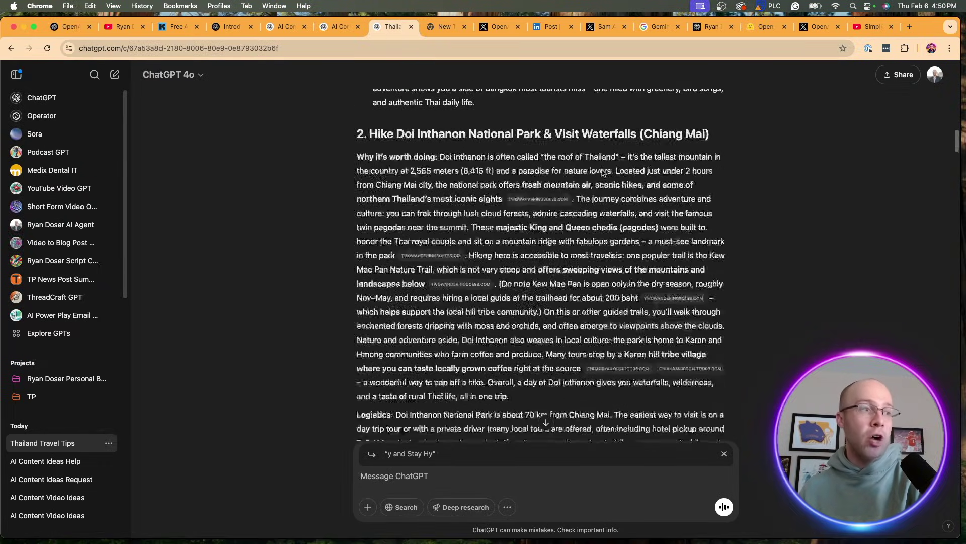
scroll(602, 170, "down", 20)
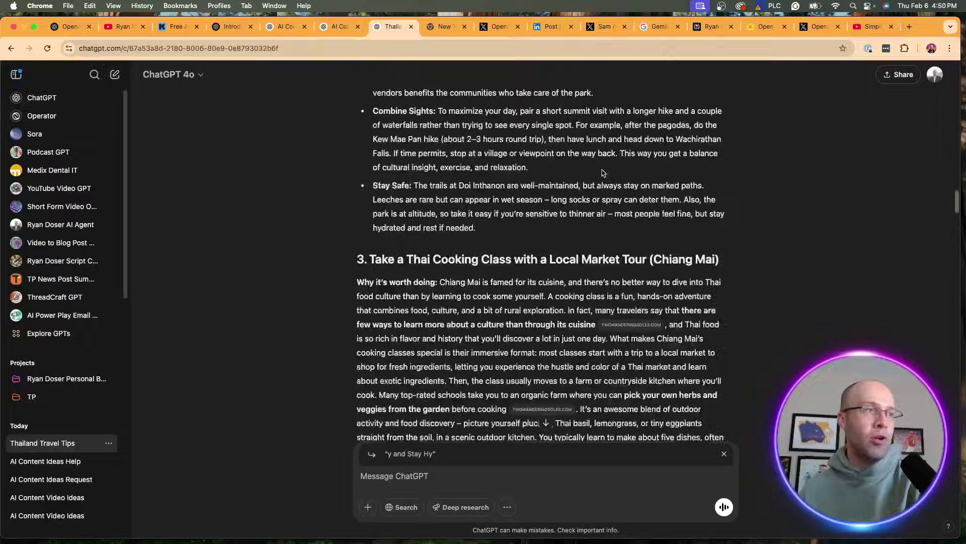
scroll(603, 172, "down", 3)
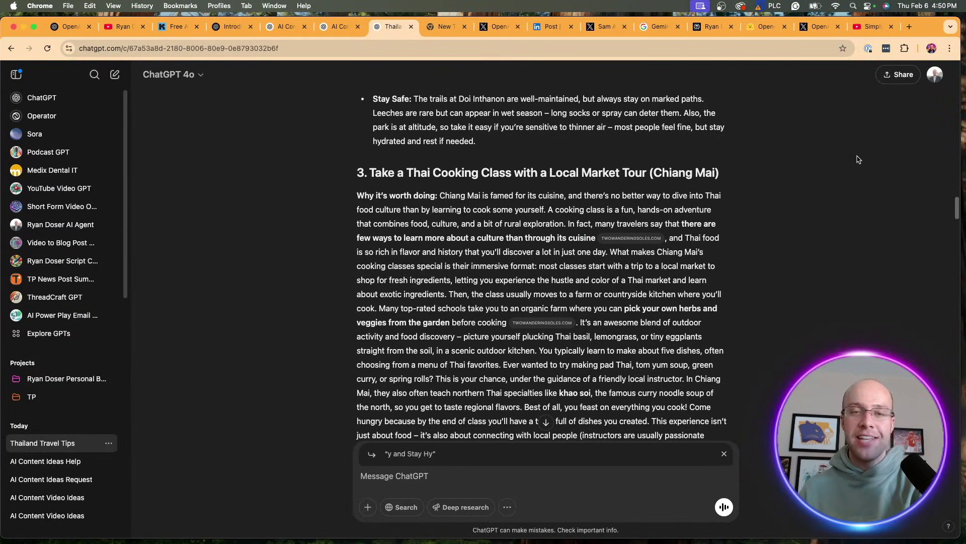
scroll(862, 158, "down", 15)
scroll(862, 158, "down", 15)
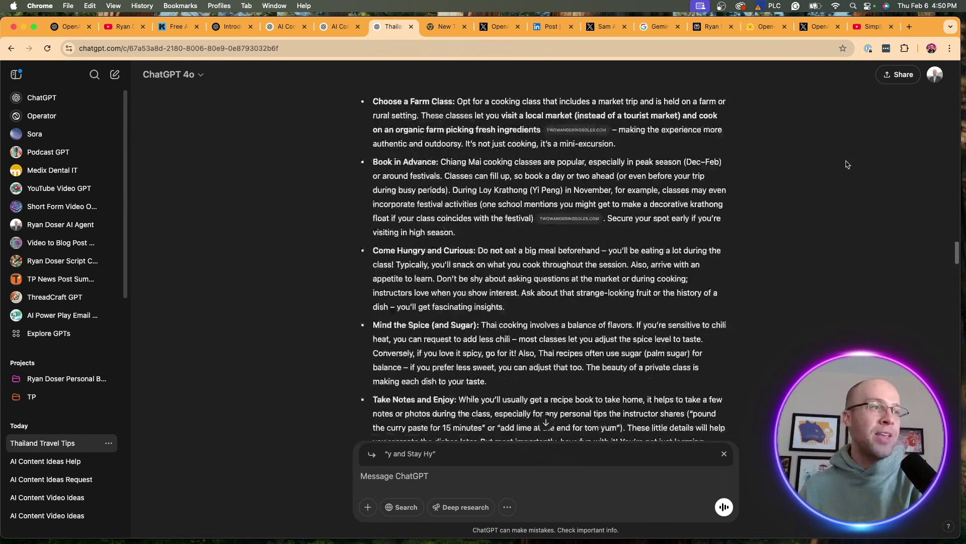
scroll(806, 166, "down", 7)
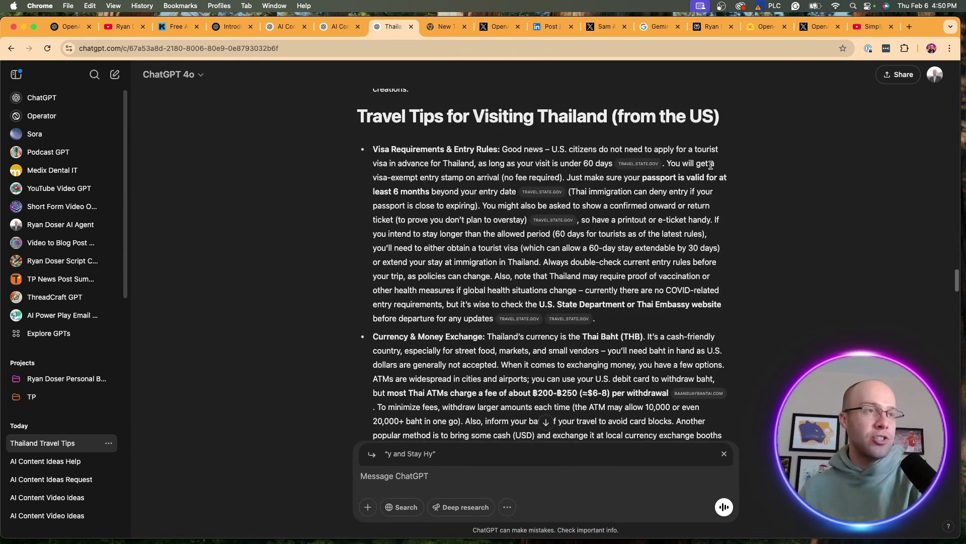
scroll(793, 158, "up", 3)
scroll(810, 196, "down", 3)
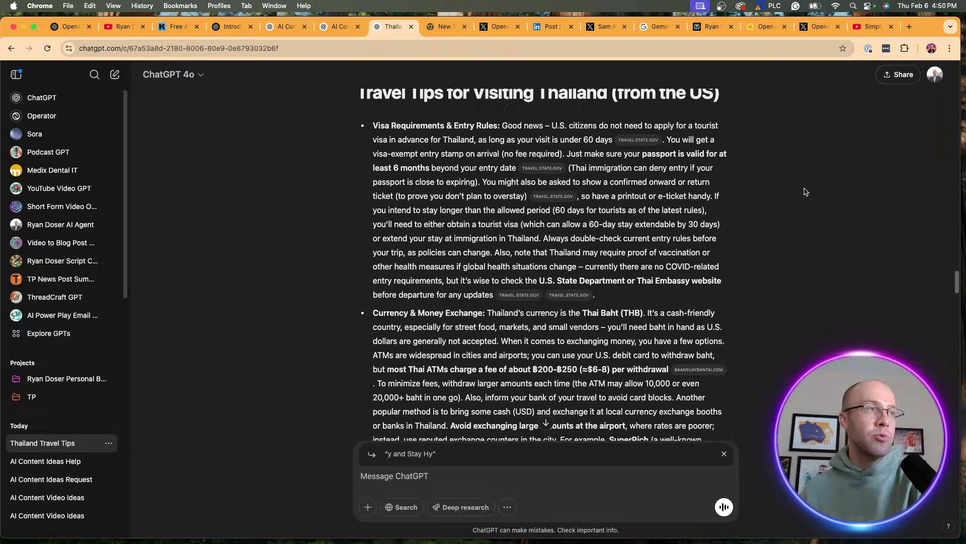
scroll(804, 192, "down", 7)
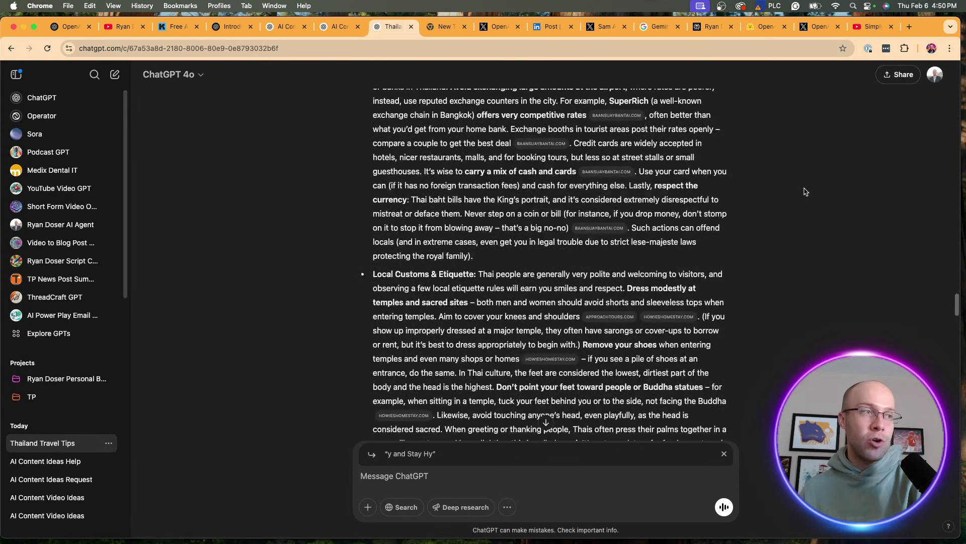
scroll(804, 191, "down", 19)
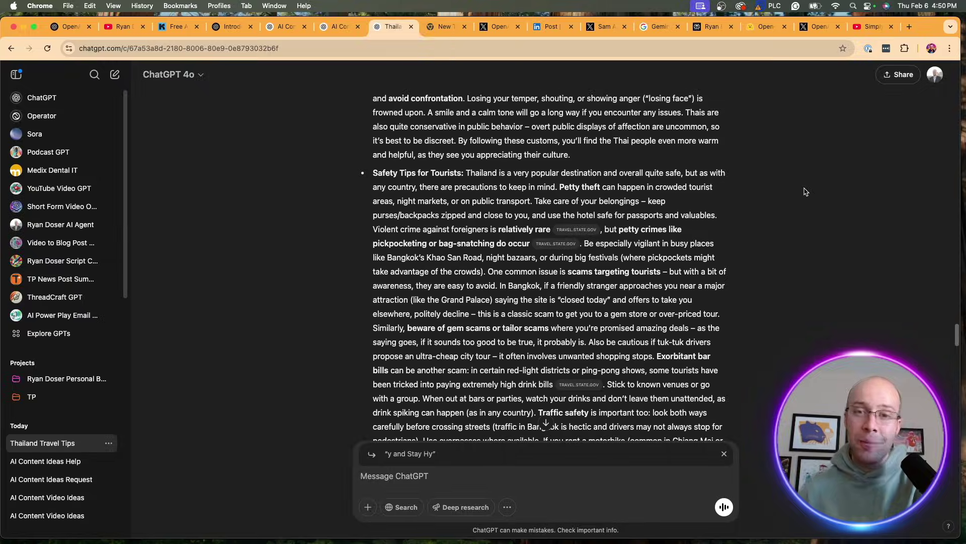
scroll(804, 192, "down", 20)
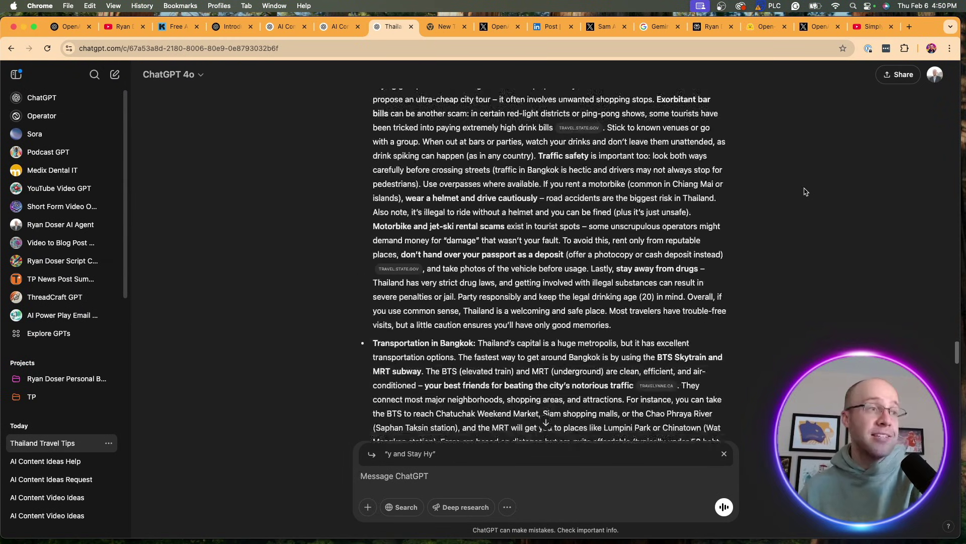
scroll(804, 192, "down", 20)
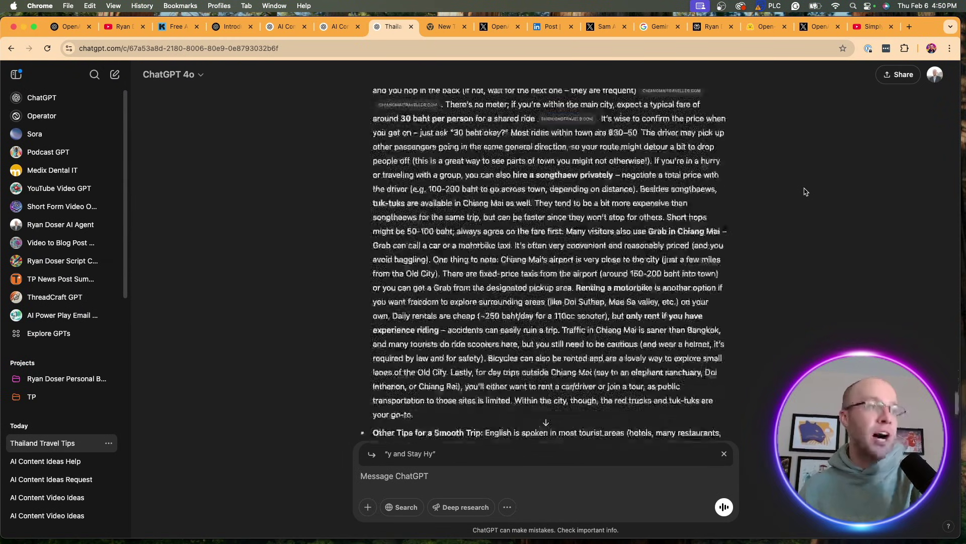
scroll(805, 192, "down", 20)
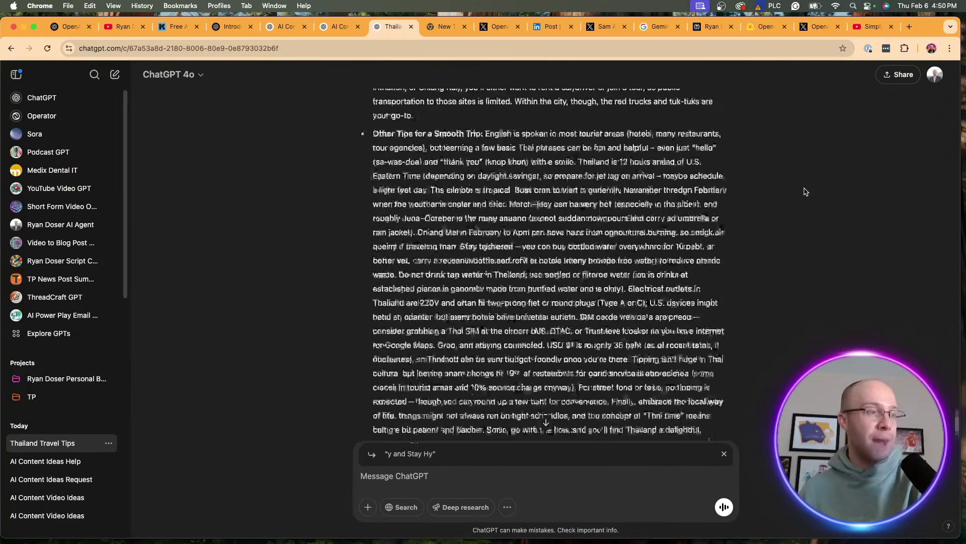
scroll(805, 192, "up", 20)
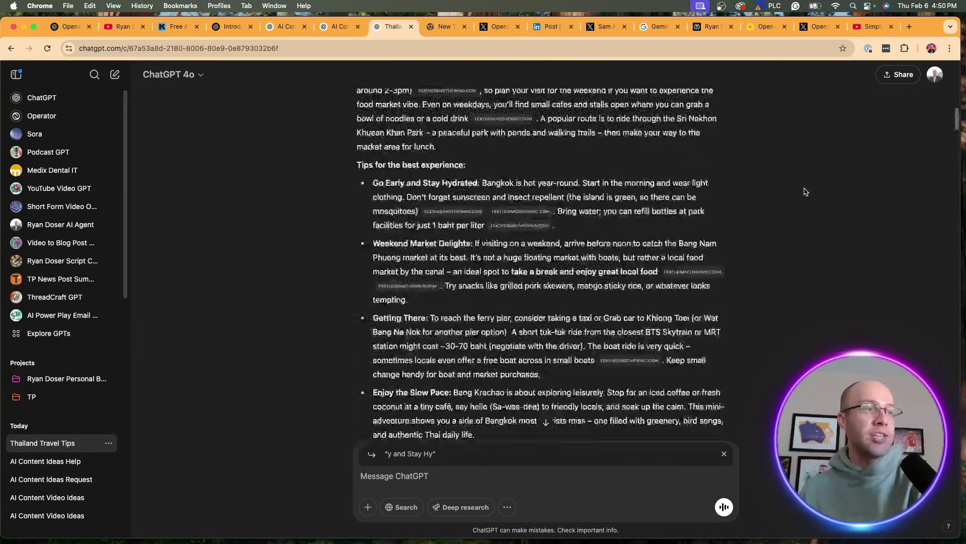
scroll(805, 192, "down", 3)
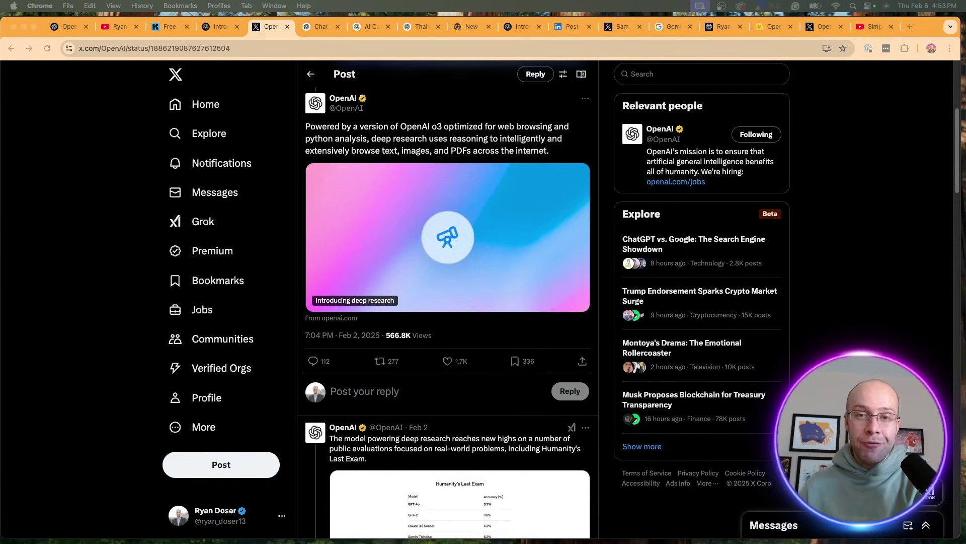
Step: Highlight the post's phrases about a version of OpenAI o3, Python analysis, and browsing text, images and PDFs
left_click(490, 124)
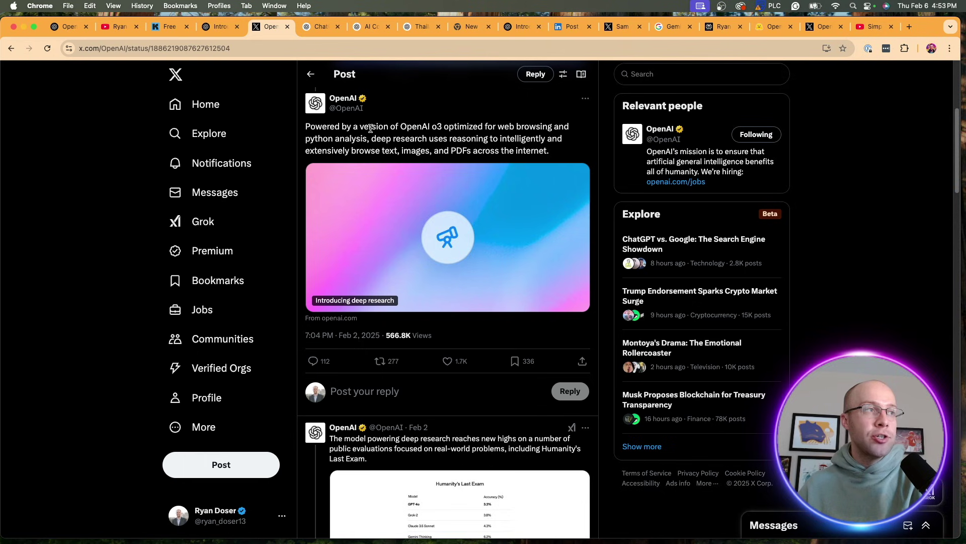
left_click_drag(360, 128, 442, 128)
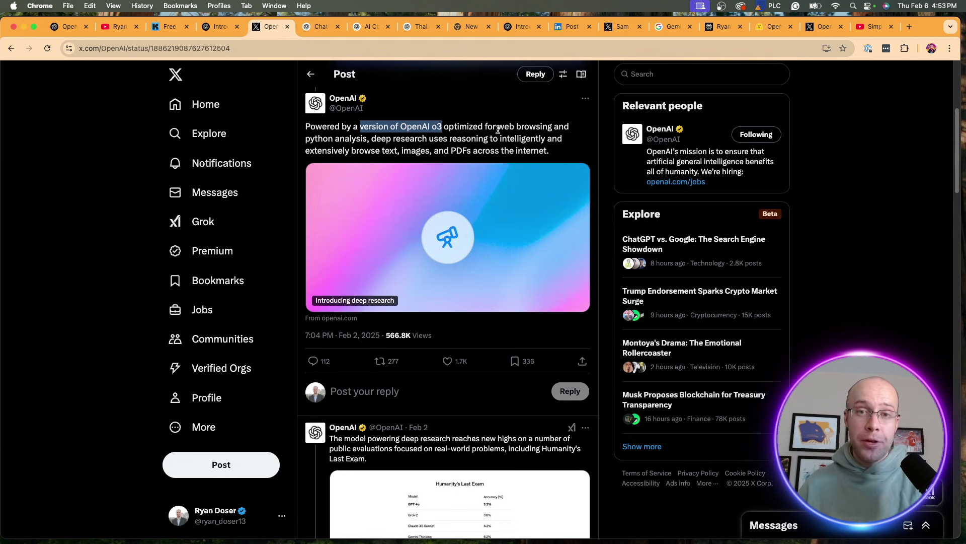
left_click(484, 123)
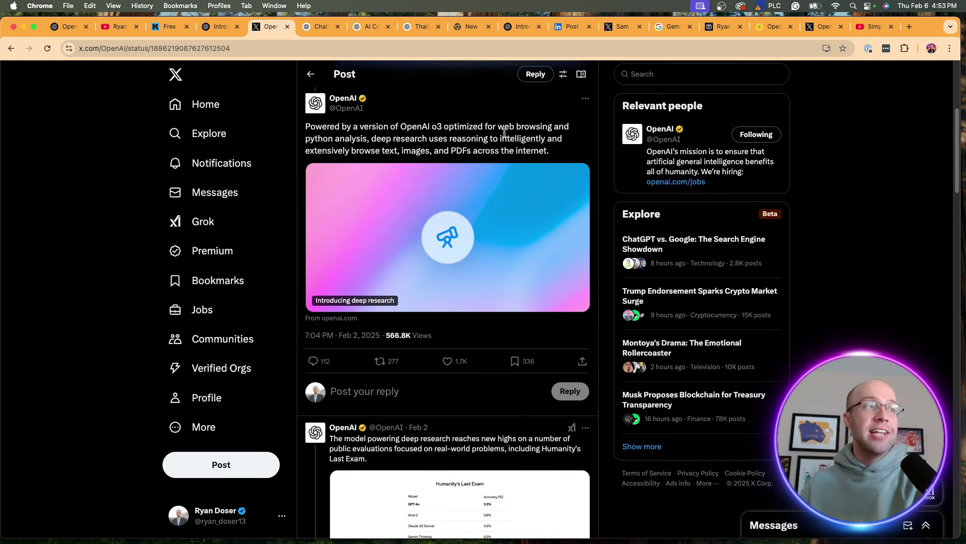
left_click_drag(328, 137, 526, 147)
left_click(352, 132)
left_click(526, 147)
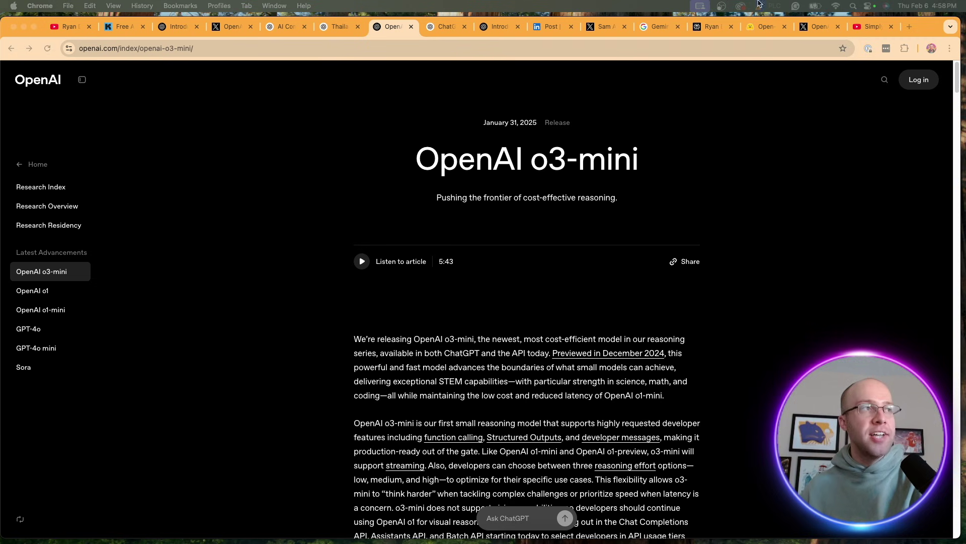
Step: Return to the ChatGPT new chat and show its model list with o3-mini and o3-mini-high
left_click(445, 27)
left_click(184, 81)
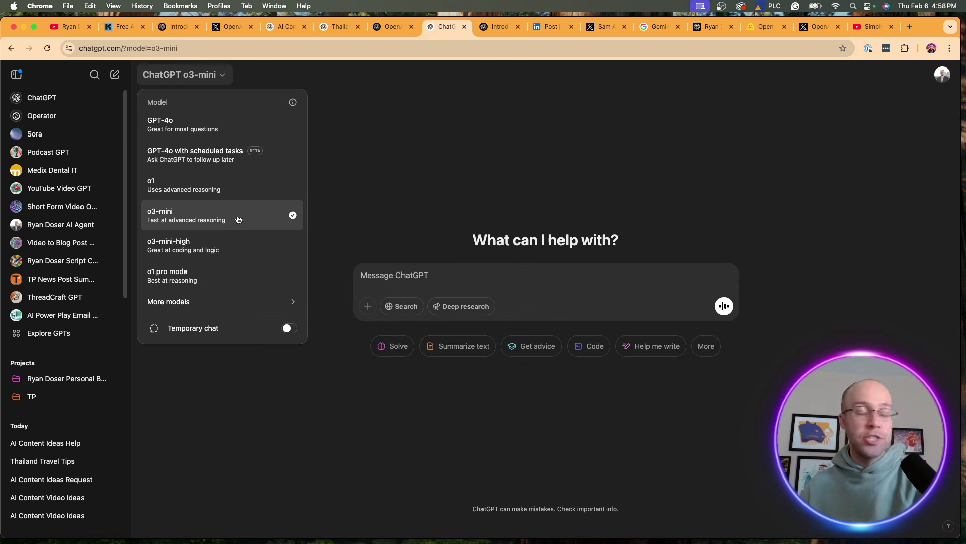
Step: Go back to the o3-mini article and scroll to the Plus, Team and Pro access paragraphs
left_click(392, 26)
scroll(687, 280, "down", 10)
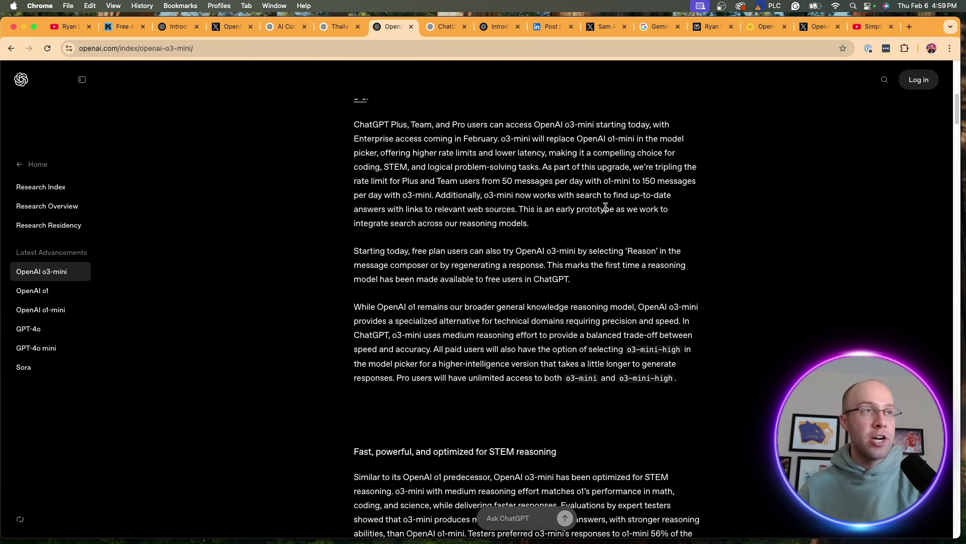
Step: Switch to the other Chrome window signed into the free ChatGPT account with Cmd+`
key("super+grave")
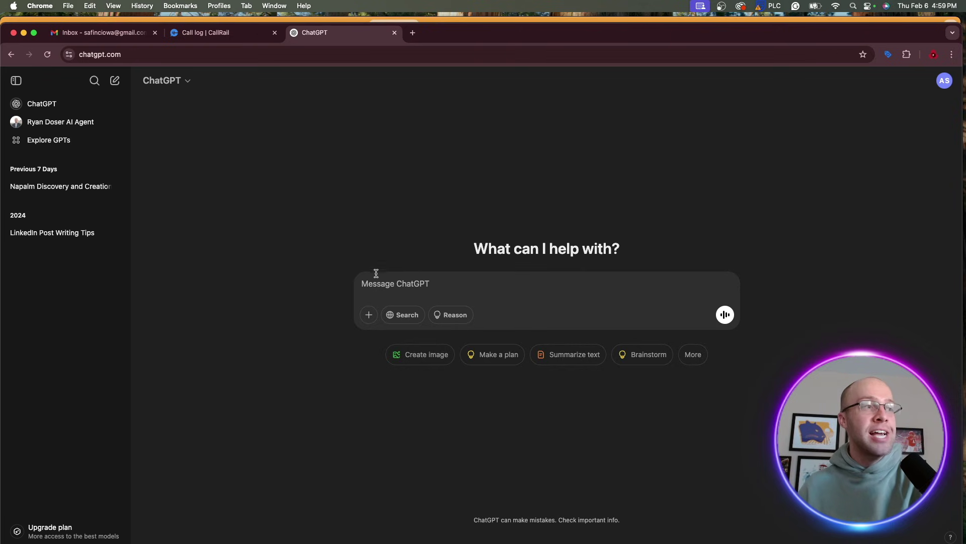
Step: Enable Reason for the free account's next message, then minimize the ChatGPT window
left_click(455, 321)
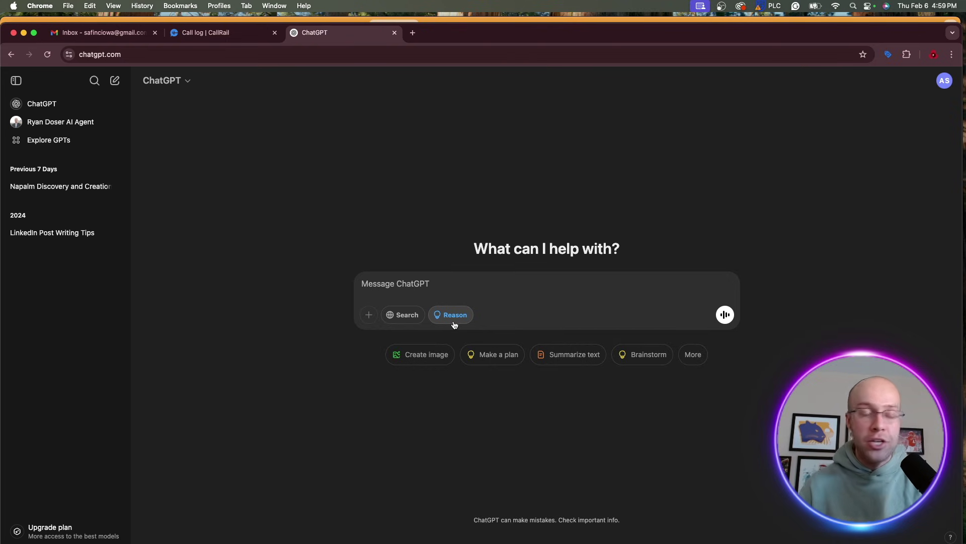
left_click(454, 325)
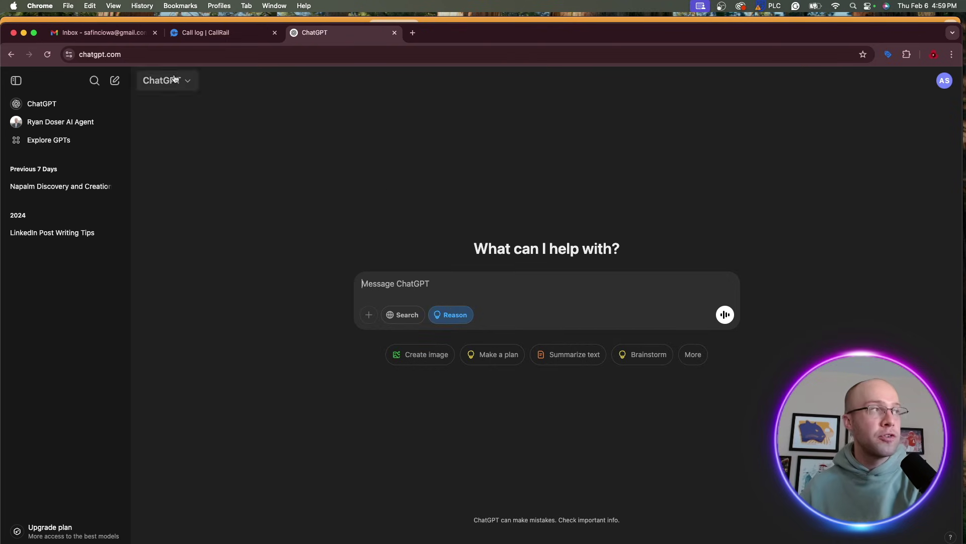
left_click(23, 33)
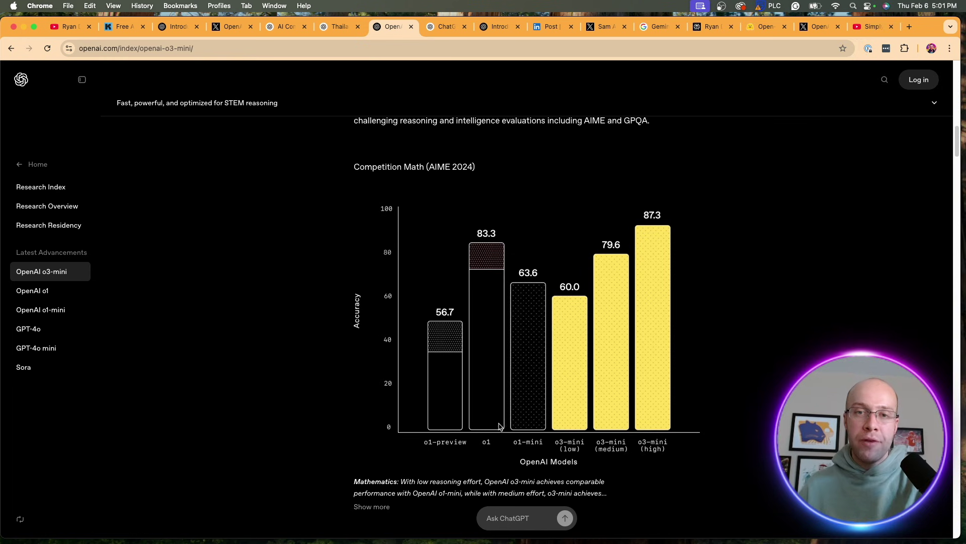
Step: Scroll through the o3-mini benchmark charts and tables, including AIME 2024 competition math
scroll(674, 227, "down", 10)
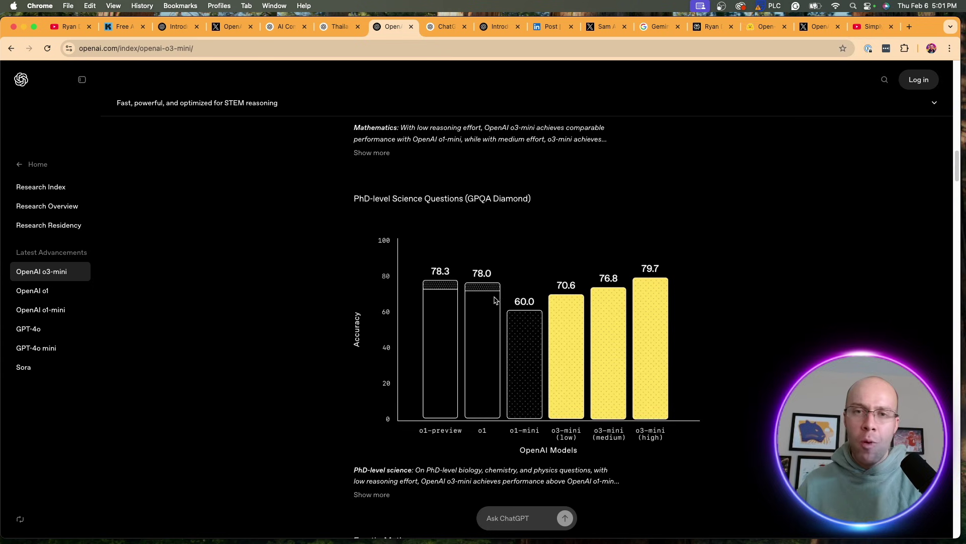
scroll(697, 284, "down", 10)
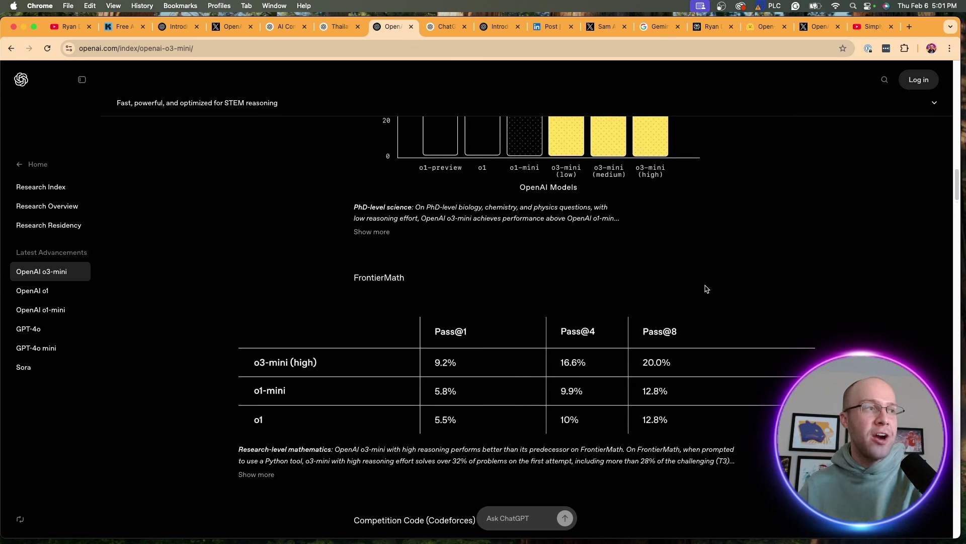
scroll(507, 244, "down", 4)
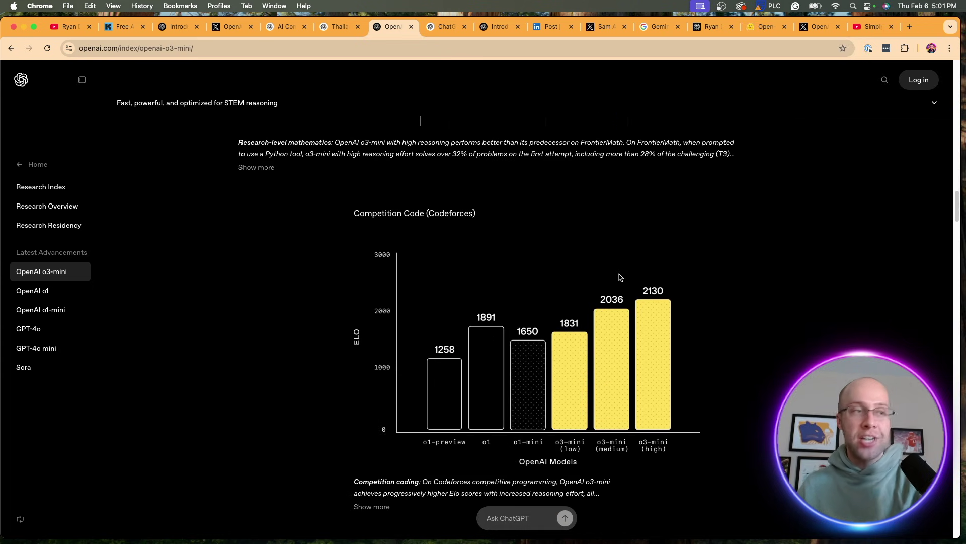
scroll(675, 445, "down", 1)
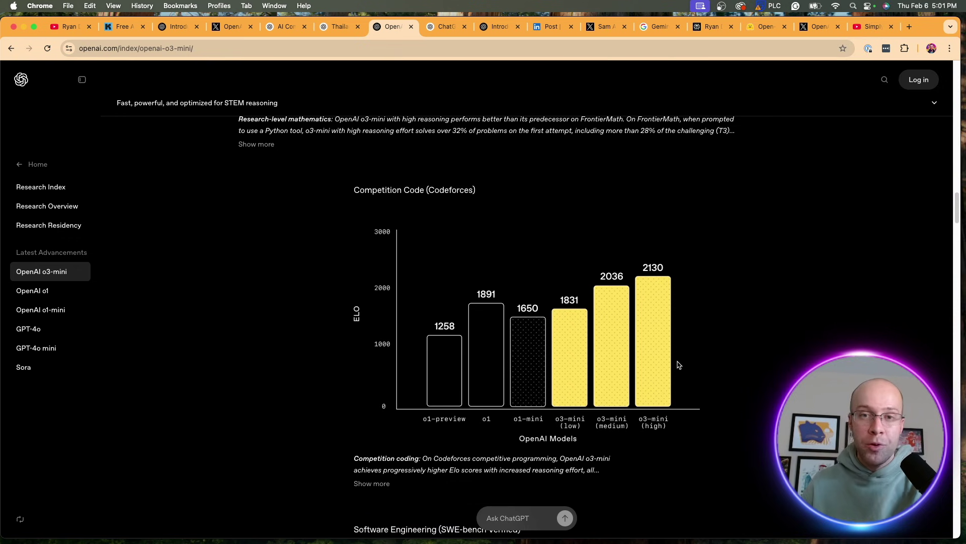
scroll(665, 360, "down", 9)
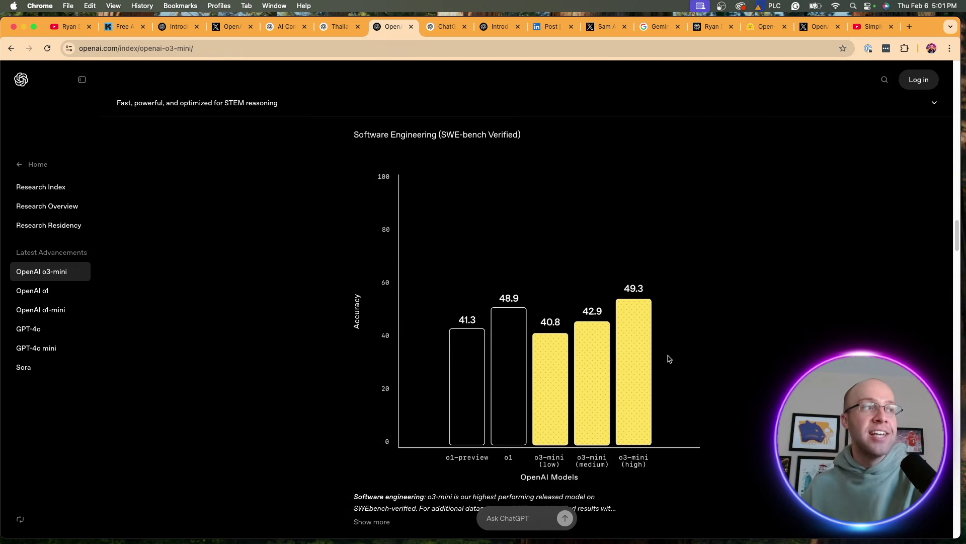
scroll(675, 352, "down", 1)
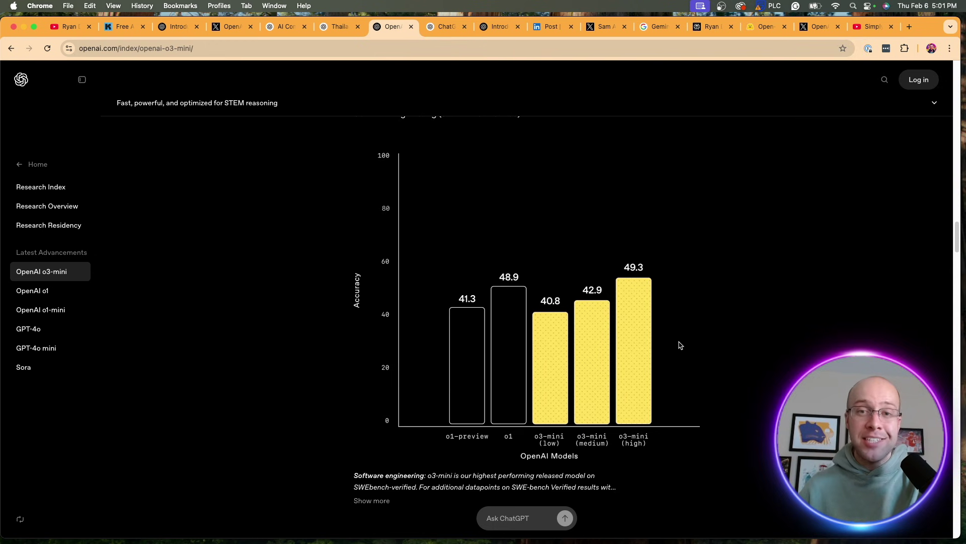
scroll(680, 346, "down", 10)
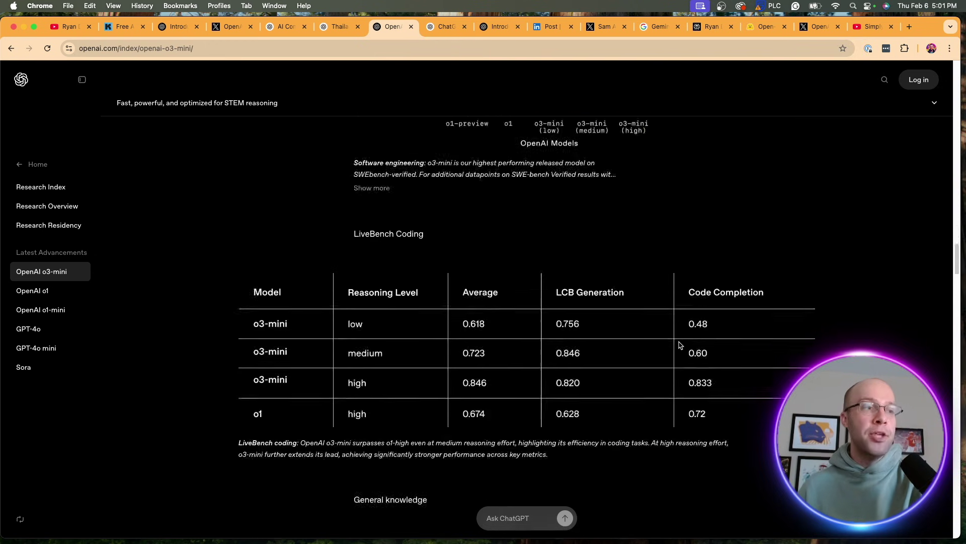
Step: Select the article's web address, then move to the refrigerator r-counting chat
left_click(193, 48)
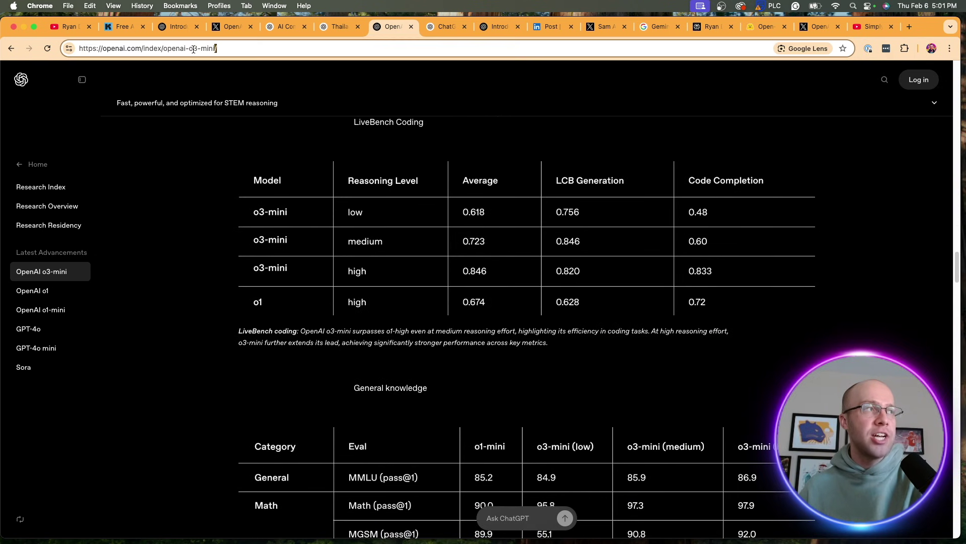
left_click(846, 270)
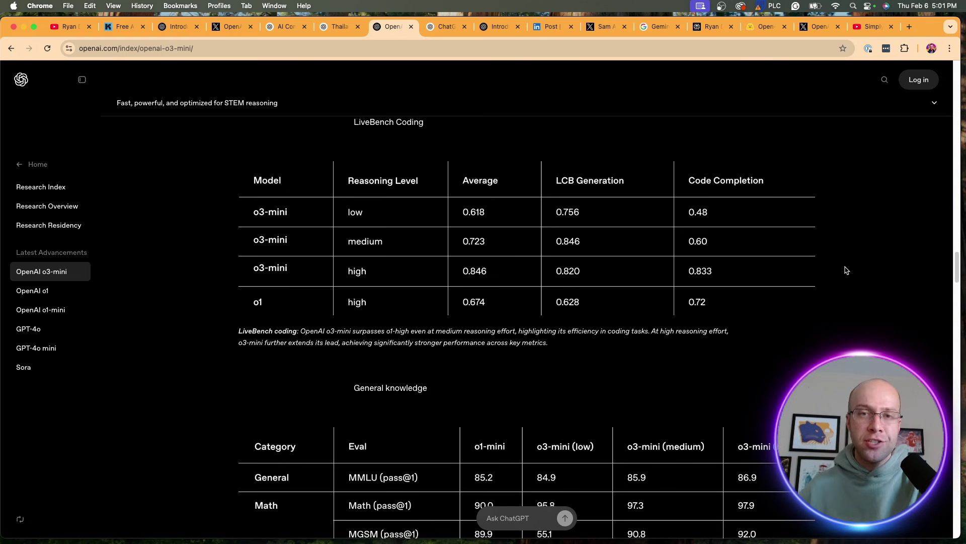
scroll(846, 270, "down", 10)
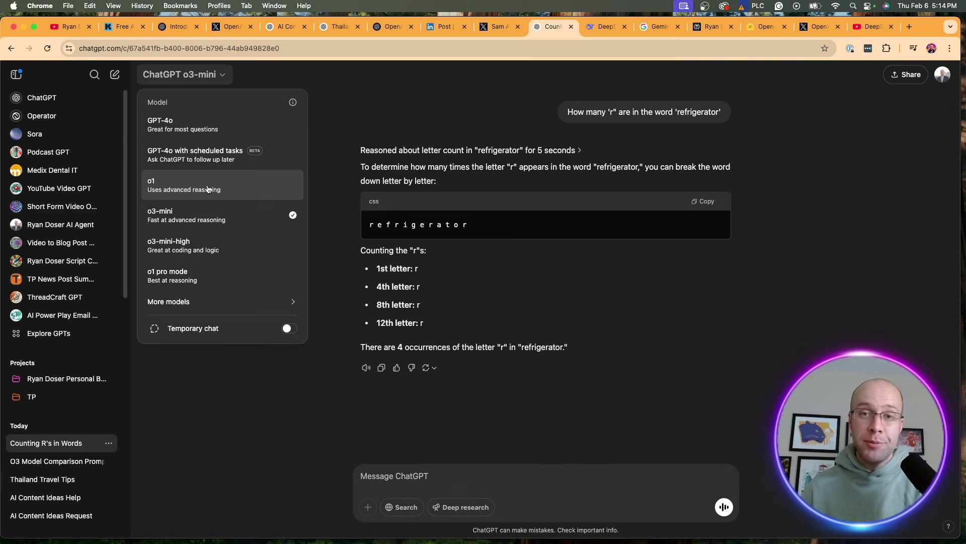
Step: Dismiss the model list, highlight the listed r positions, and start a fresh o3-mini chat
left_click(698, 289)
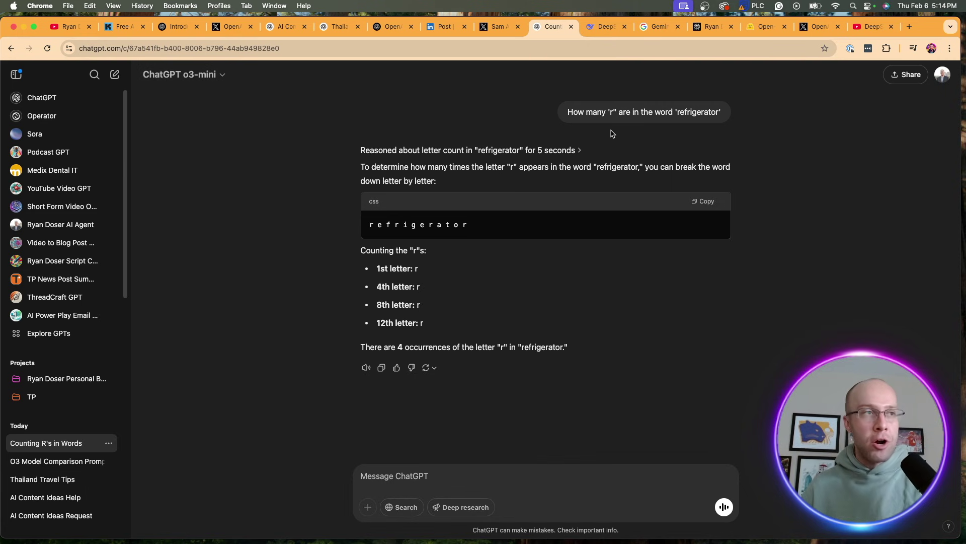
left_click_drag(448, 319, 434, 293)
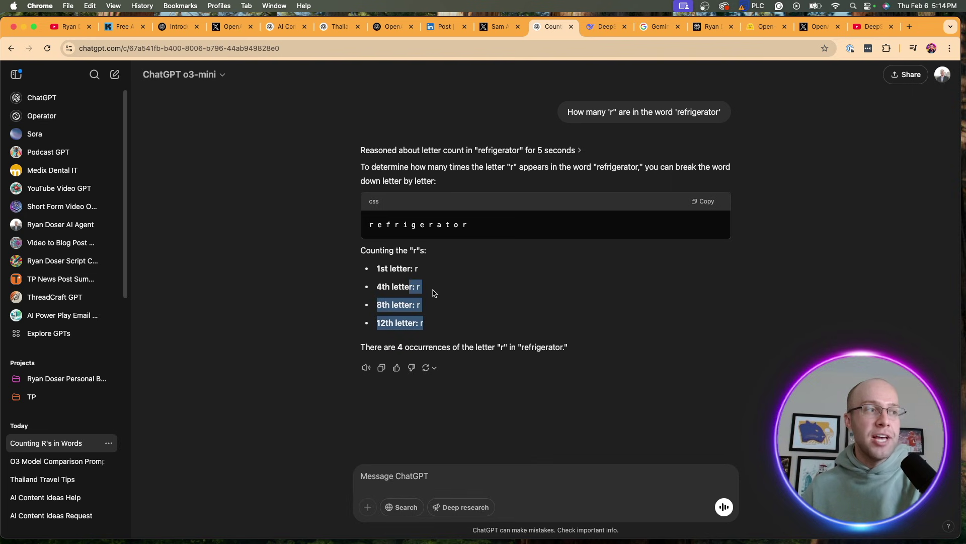
left_click(435, 293)
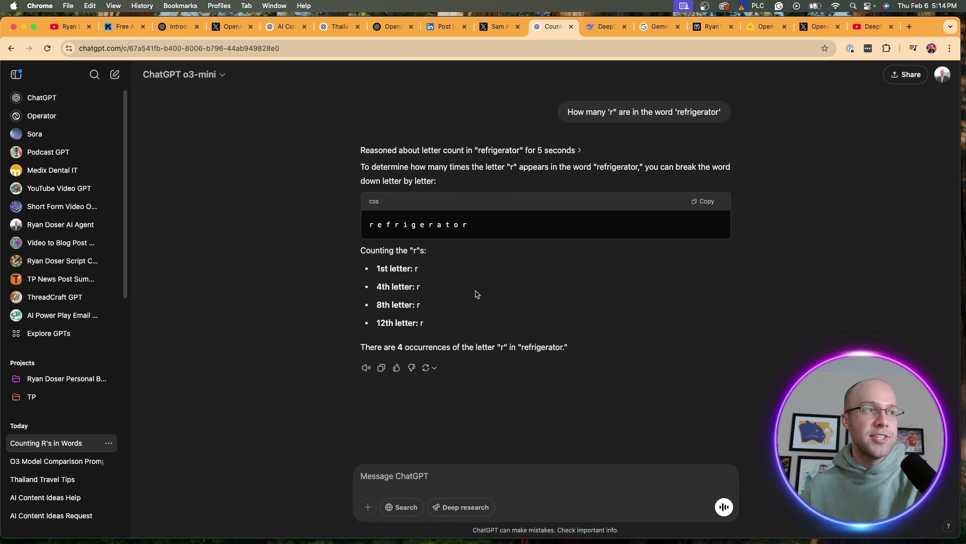
left_click(192, 73)
left_click(221, 215)
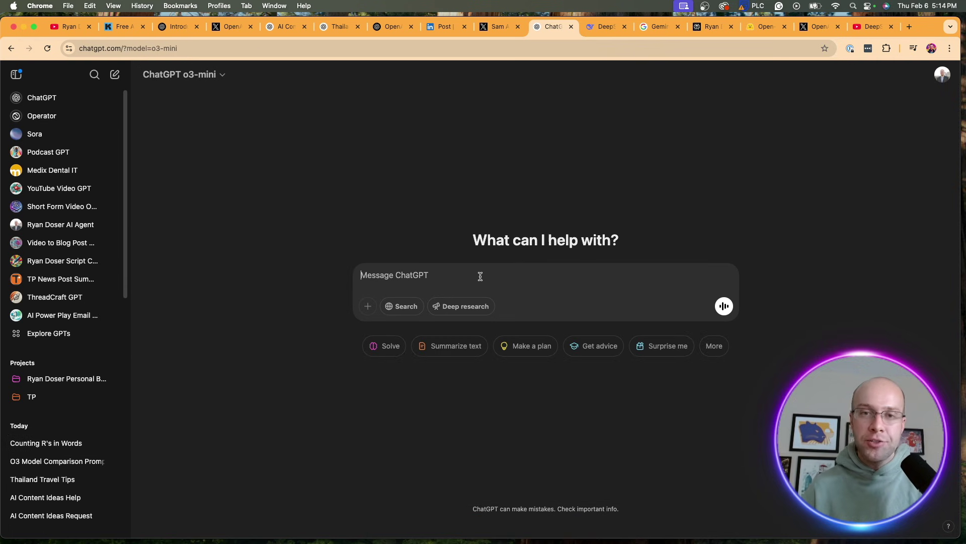
Step: Paste the prompt asking for five 30–60 second clips with timestamps and titles, plus transcript, and send
key("super+v")
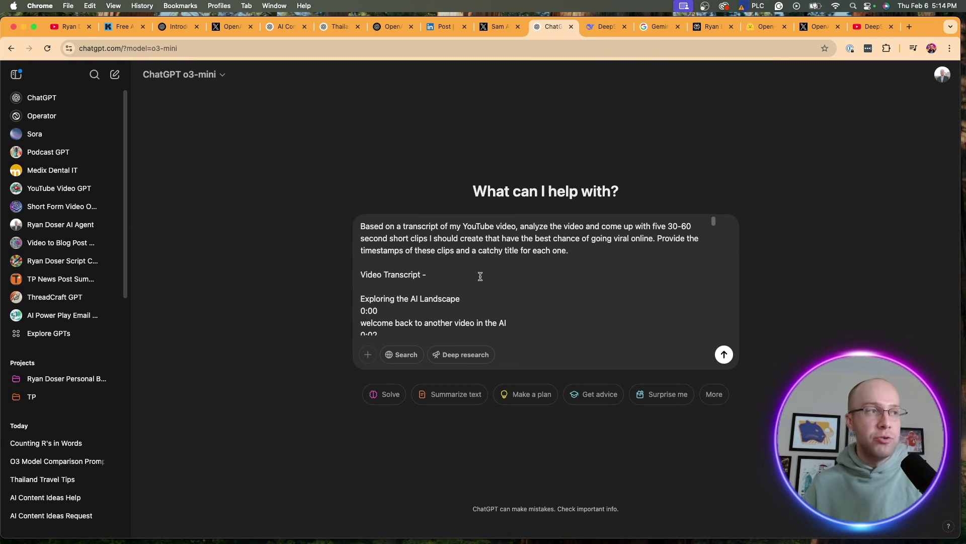
left_click_drag(539, 231, 443, 239)
left_click(443, 238)
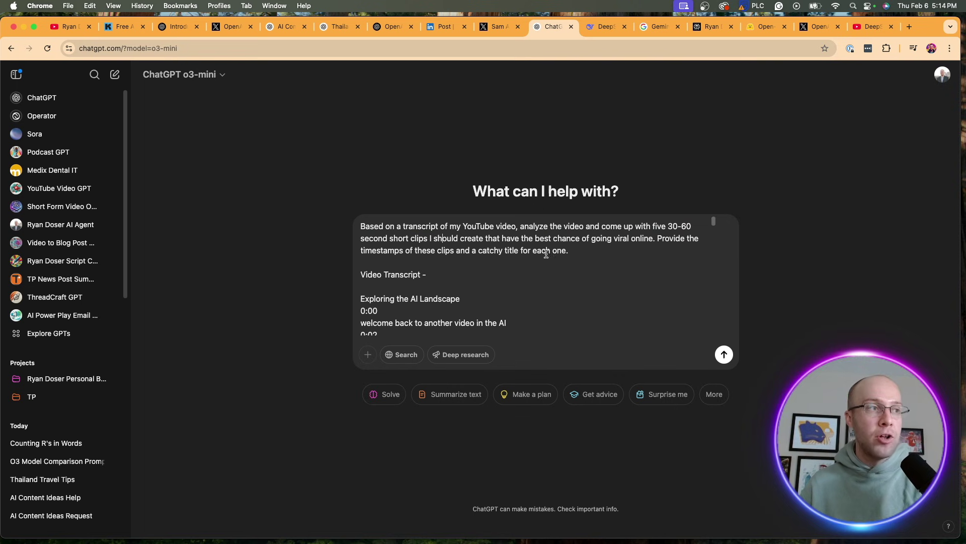
left_click_drag(657, 238, 514, 252)
left_click(512, 253)
key("Return")
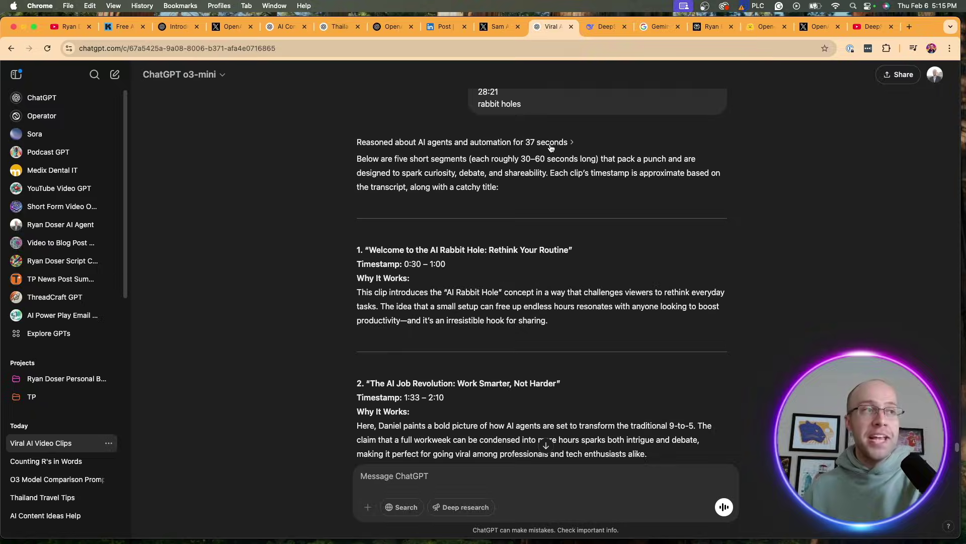
Step: Expand o3-mini's reasoning and read through it paragraph by paragraph
left_click(535, 145)
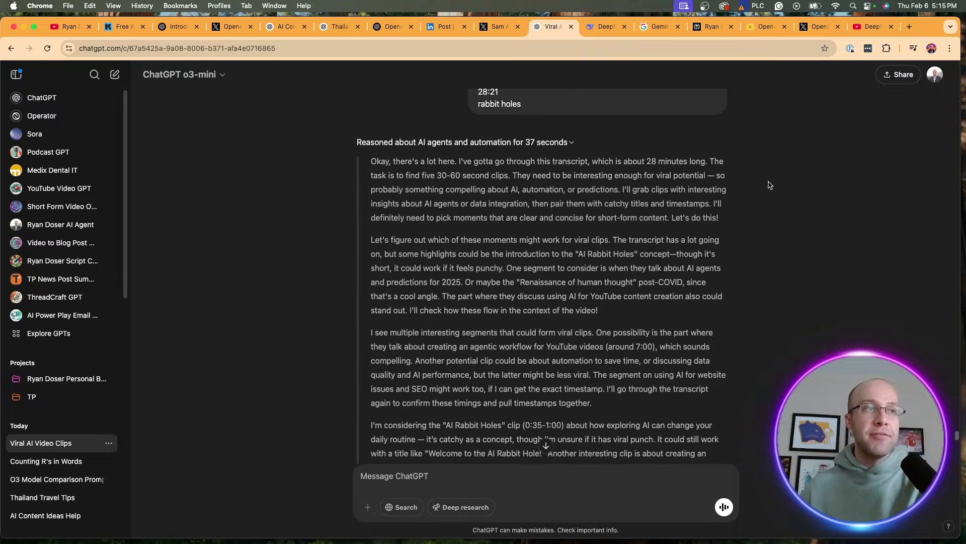
scroll(474, 265, "down", 1)
scroll(473, 264, "down", 10)
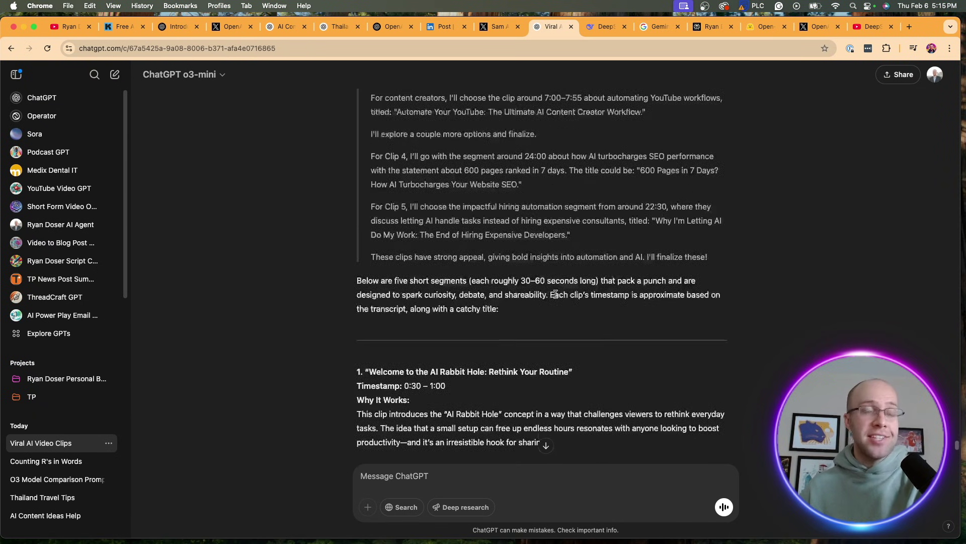
scroll(570, 307, "up", 10)
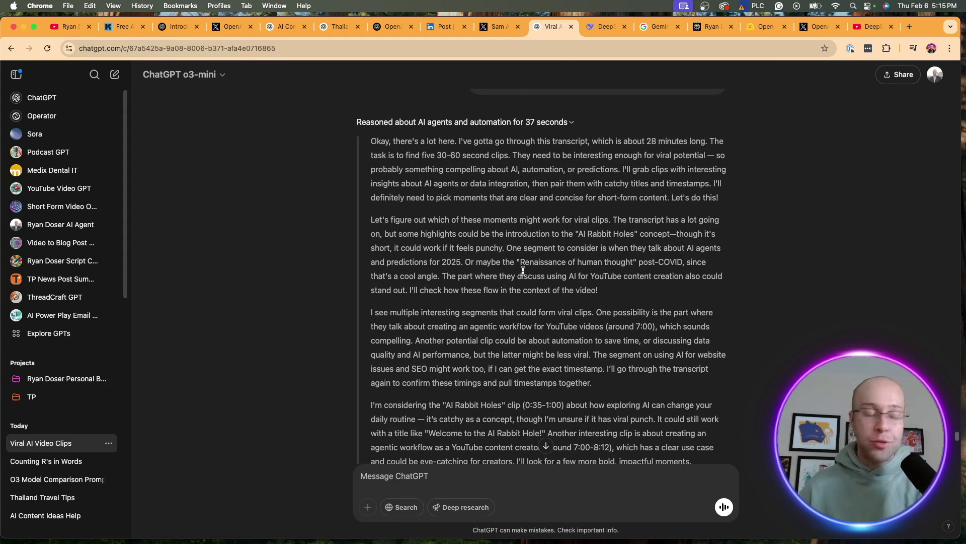
left_click_drag(377, 142, 424, 143)
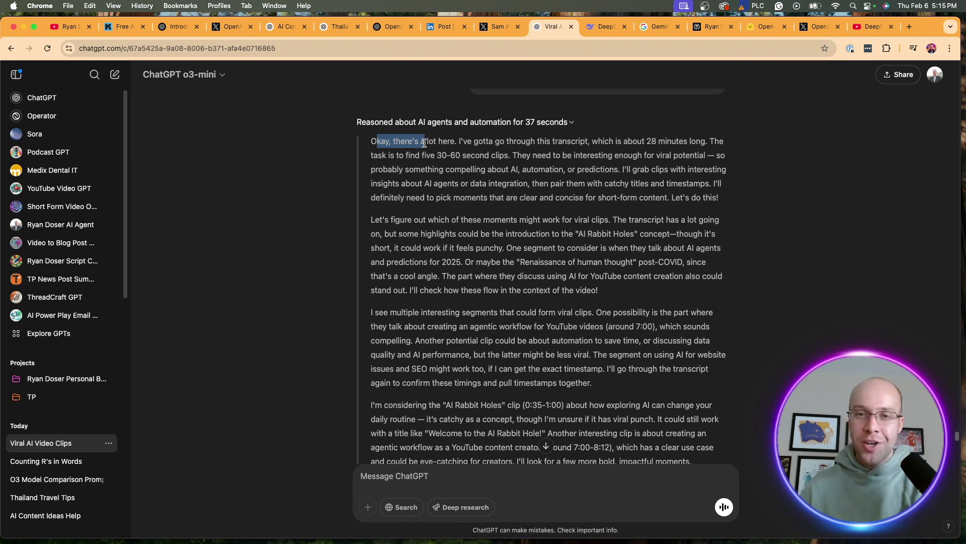
left_click_drag(424, 143, 580, 143)
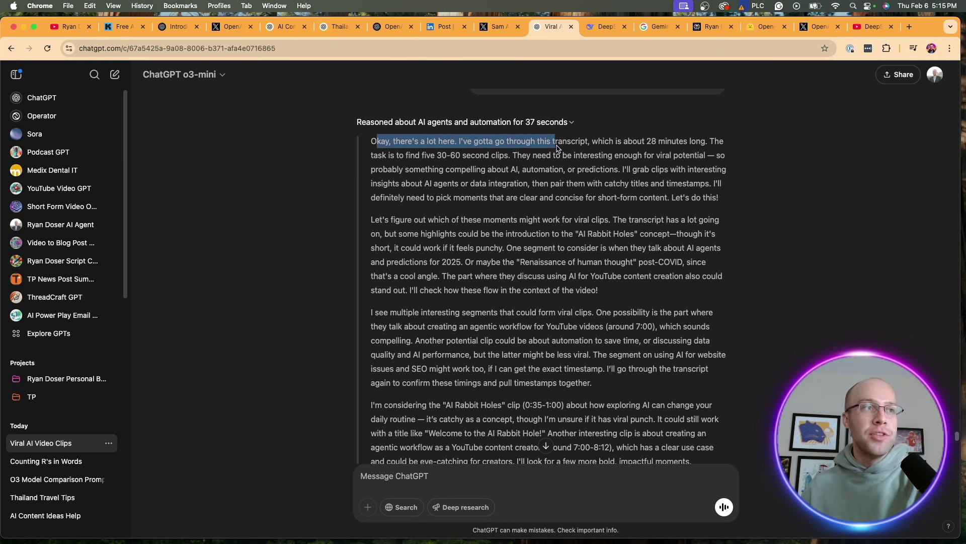
left_click(579, 143)
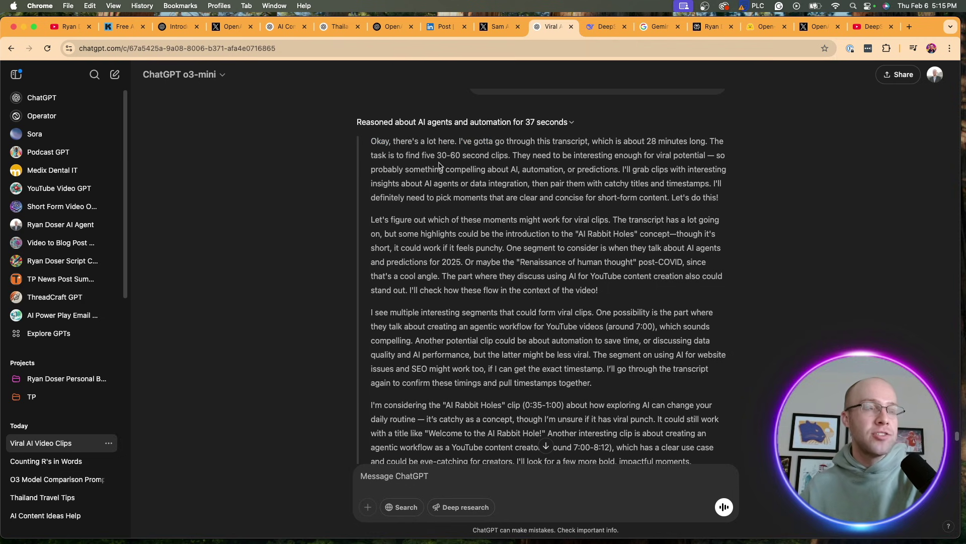
left_click_drag(408, 228, 541, 224)
left_click(556, 224)
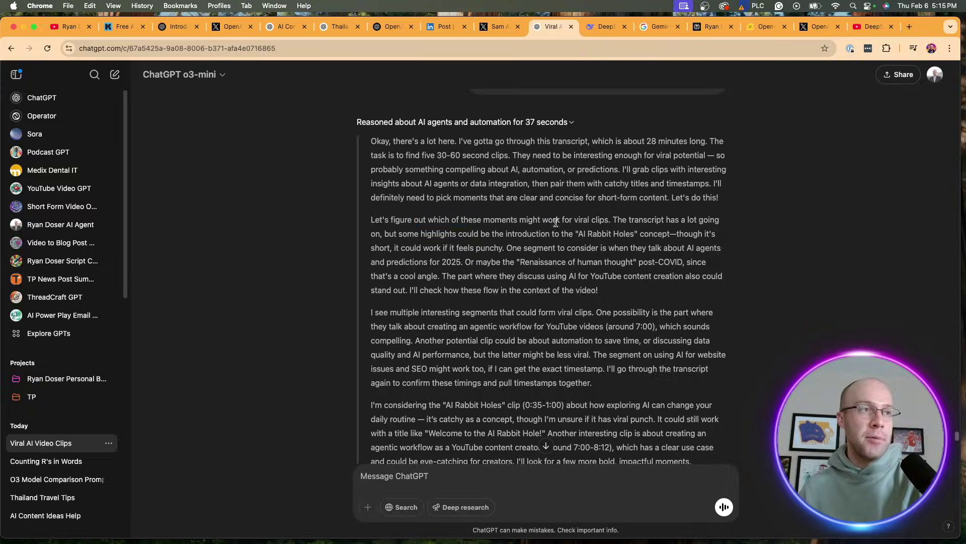
scroll(567, 229, "down", 3)
left_click_drag(390, 231, 494, 240)
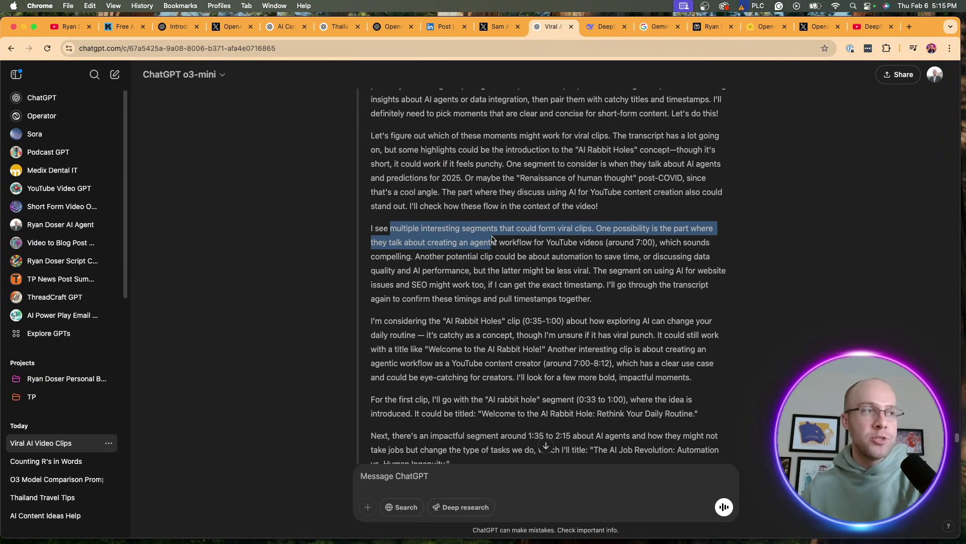
left_click(498, 235)
scroll(507, 230, "down", 1)
left_click_drag(426, 301, 491, 301)
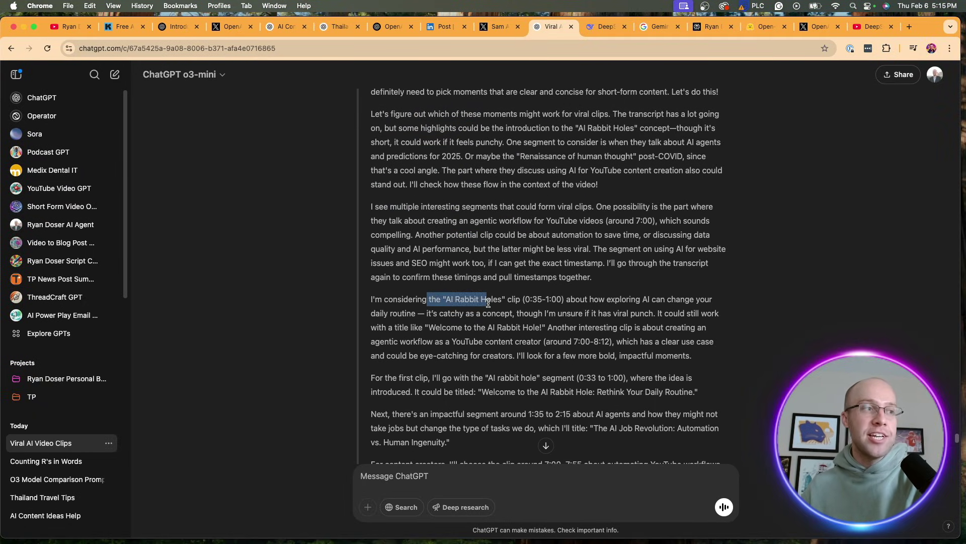
left_click(460, 336)
scroll(540, 267, "down", 10)
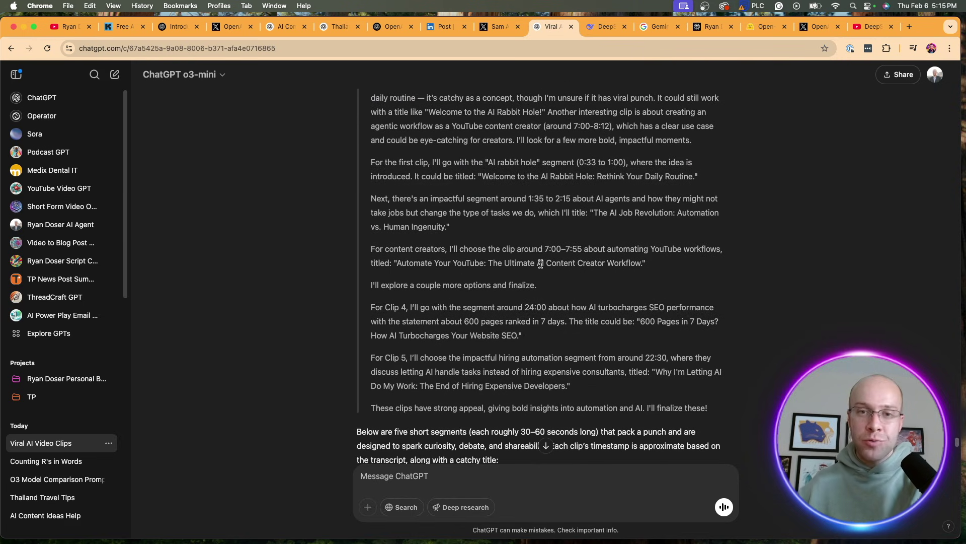
left_click_drag(708, 409, 498, 206)
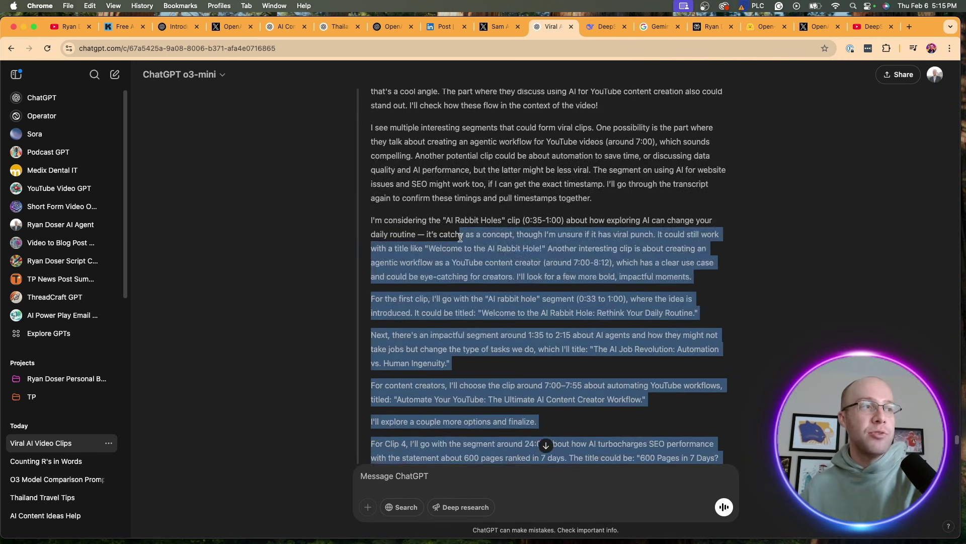
left_click(462, 241)
scroll(462, 240, "down", 8)
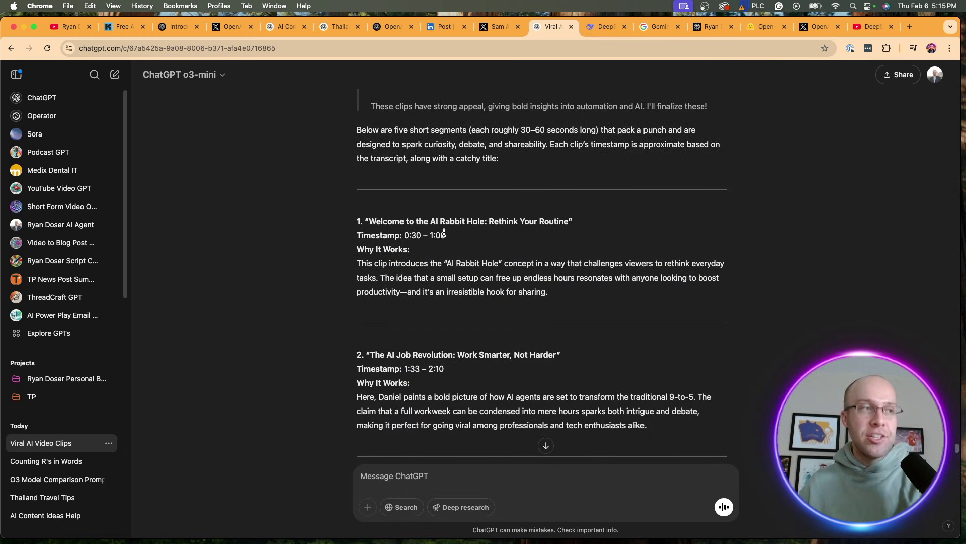
Step: Review the five suggested viral clips and their timestamps
left_click_drag(376, 221, 437, 221)
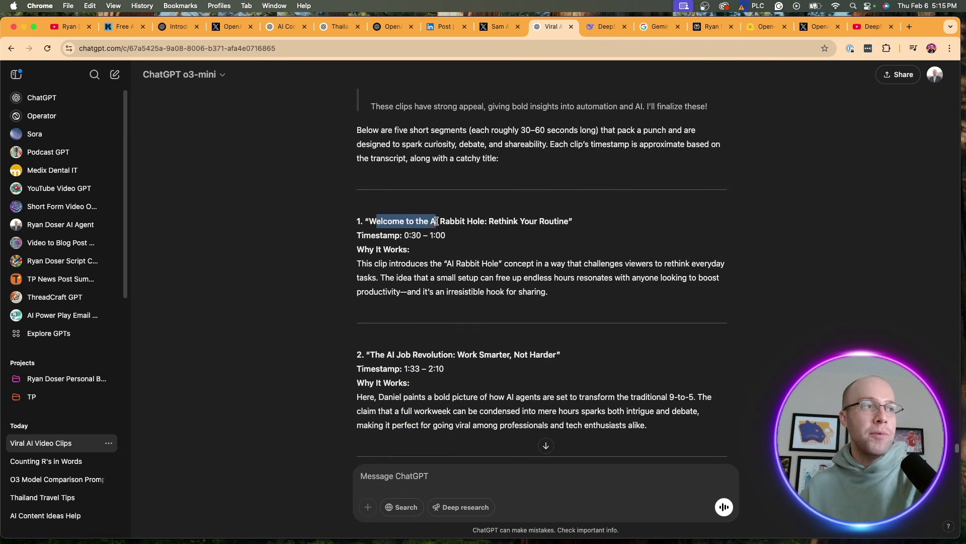
left_click(437, 222)
scroll(528, 248, "down", 5)
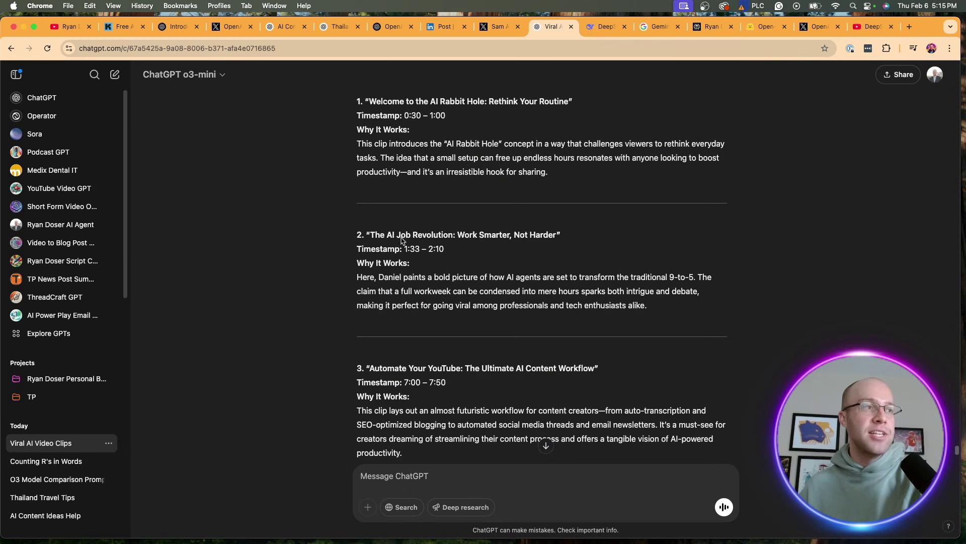
scroll(385, 242, "down", 4)
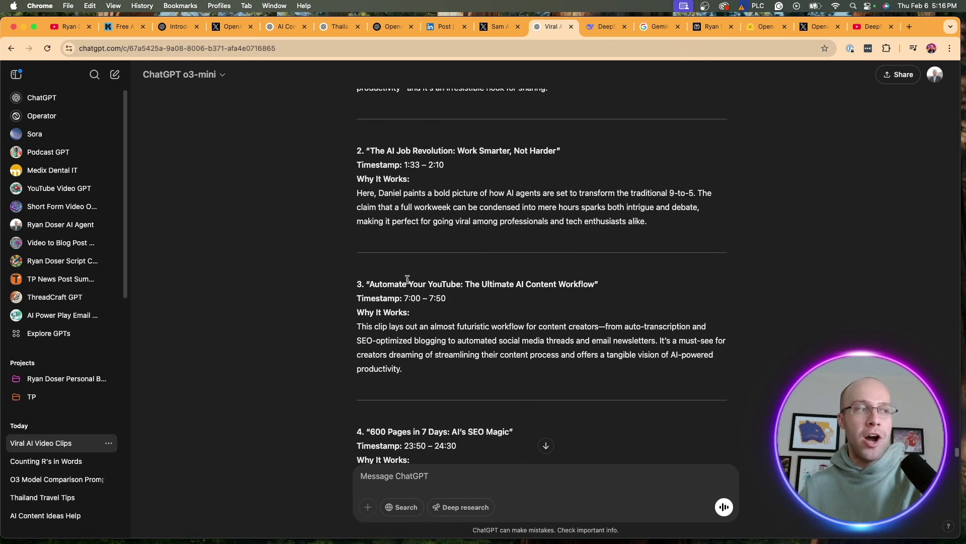
scroll(442, 282, "down", 9)
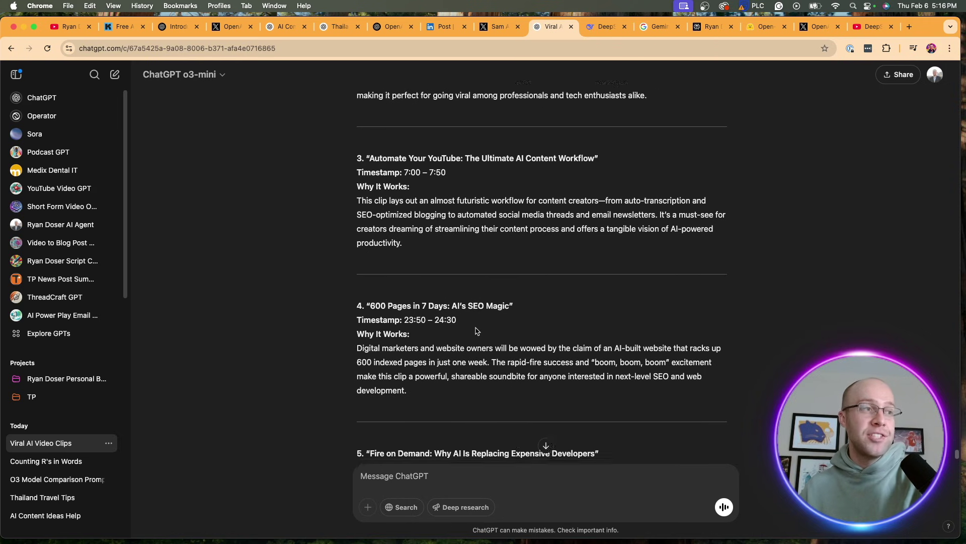
scroll(478, 324, "down", 2)
left_click_drag(457, 179, 359, 208)
scroll(472, 243, "down", 3)
scroll(472, 243, "up", 17)
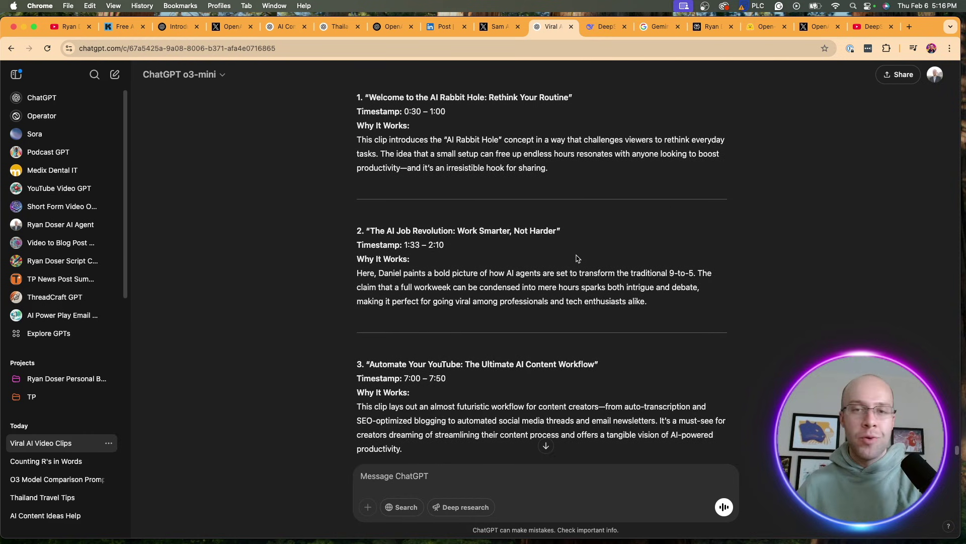
scroll(577, 258, "up", 15)
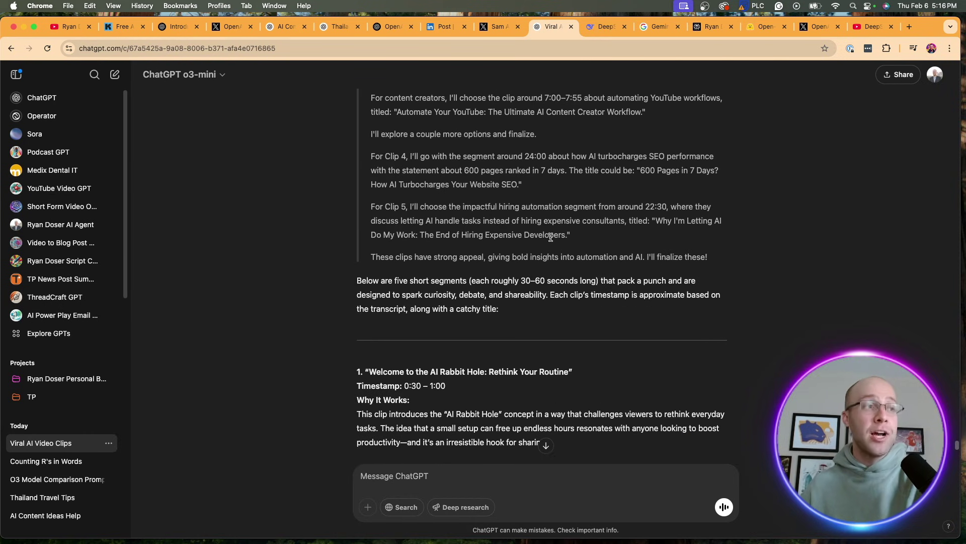
left_click_drag(711, 396, 375, 235)
scroll(460, 317, "up", 15)
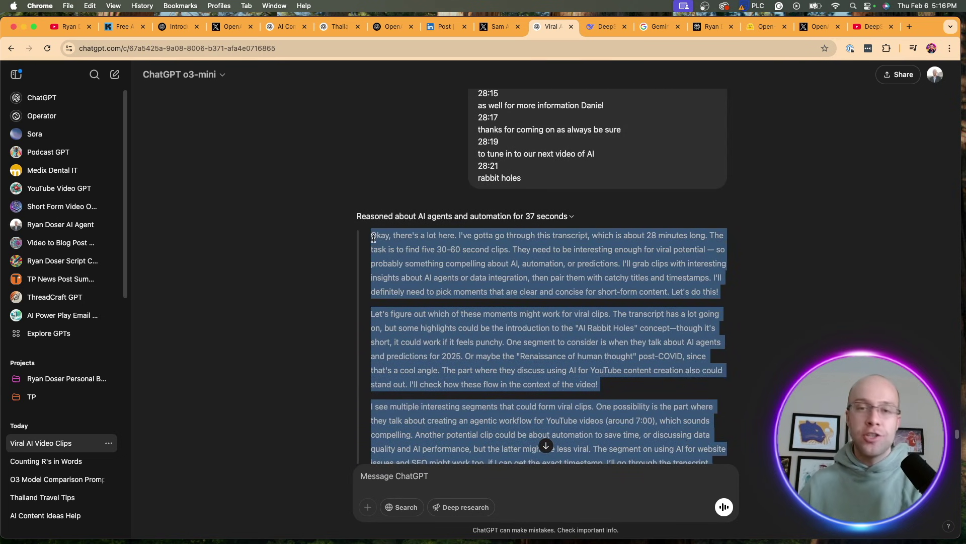
left_click(441, 266)
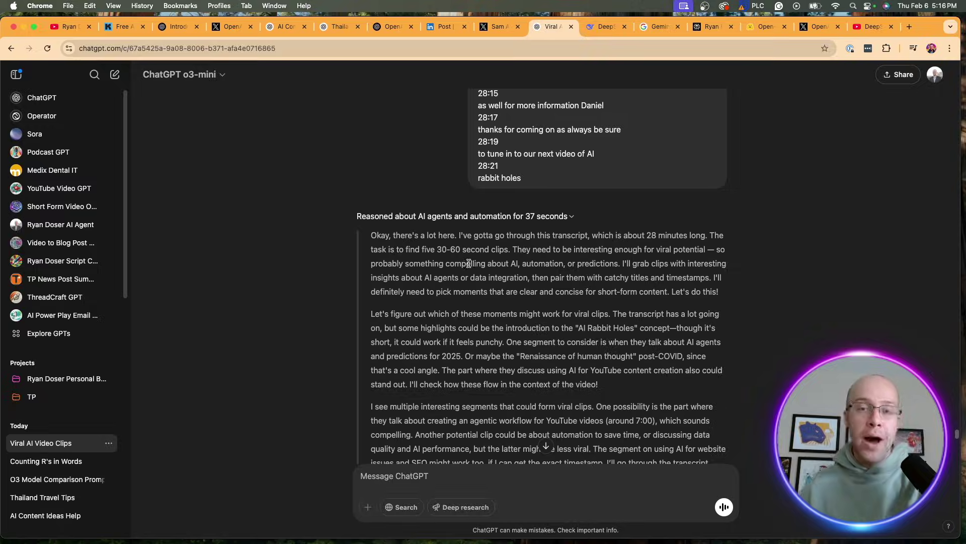
Step: Turn on Reason in the free ChatGPT home page
scroll(472, 265, "down", 20)
scroll(469, 267, "up", 20)
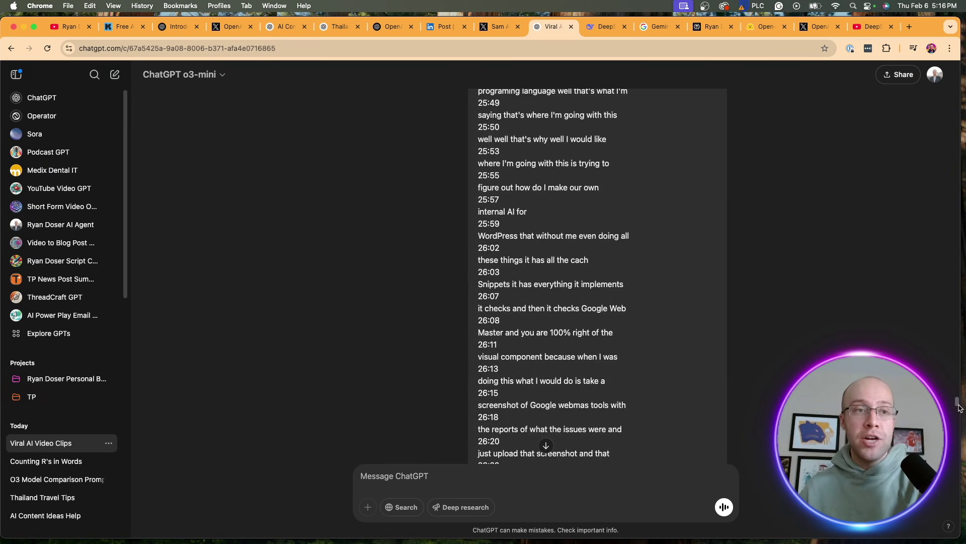
left_click_drag(958, 408, 958, 65)
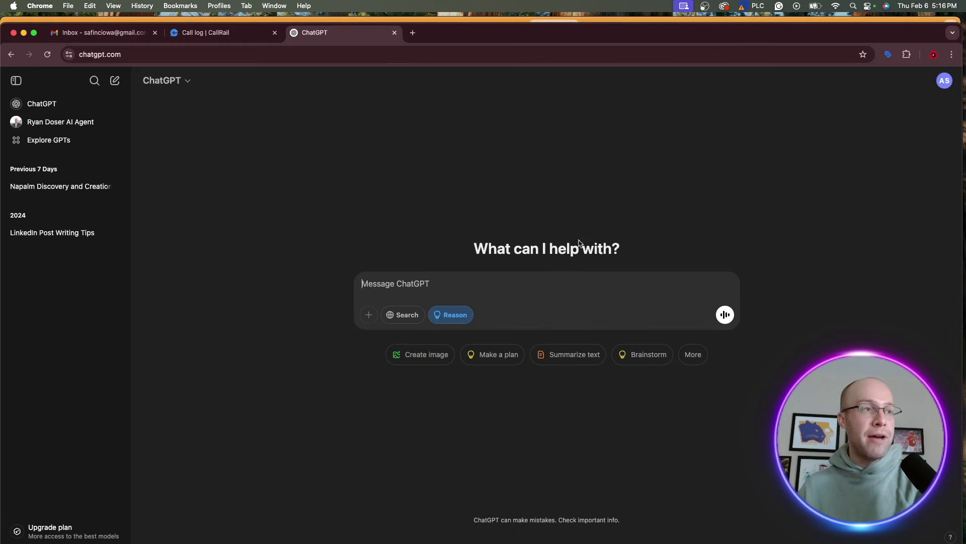
left_click(453, 314)
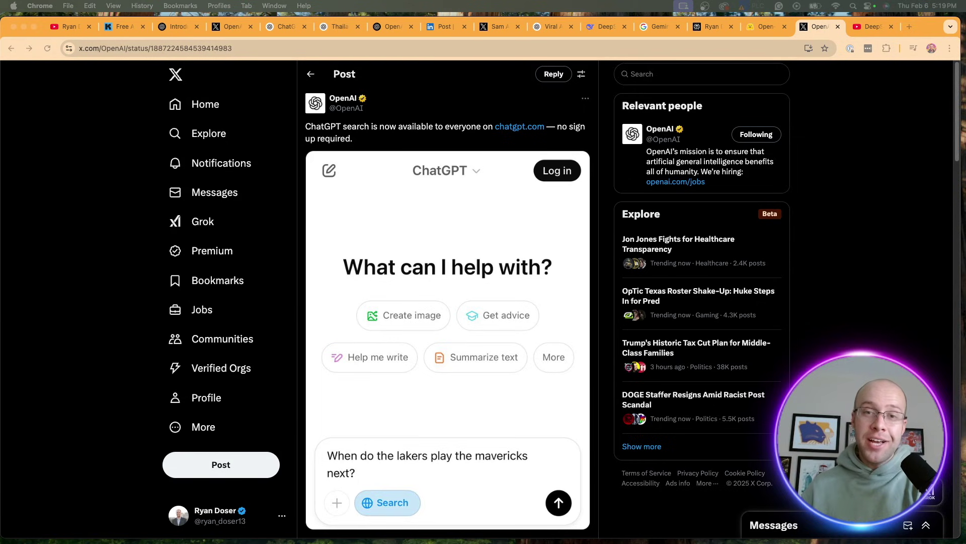
Step: Read OpenAI's X post saying ChatGPT search is available to everyone, no sign-up required
left_click(408, 127)
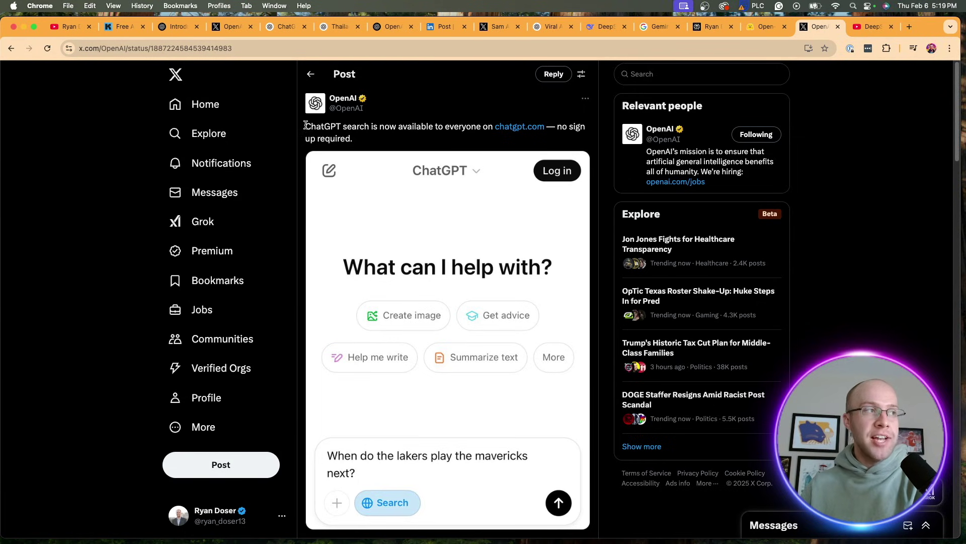
left_click_drag(305, 126, 481, 127)
left_click(444, 131)
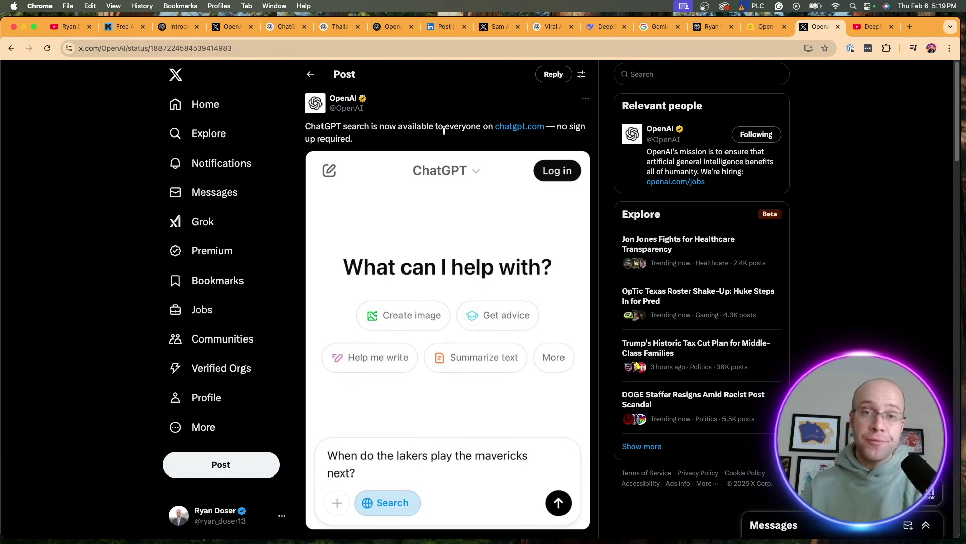
left_click_drag(557, 126, 562, 137)
left_click(561, 138)
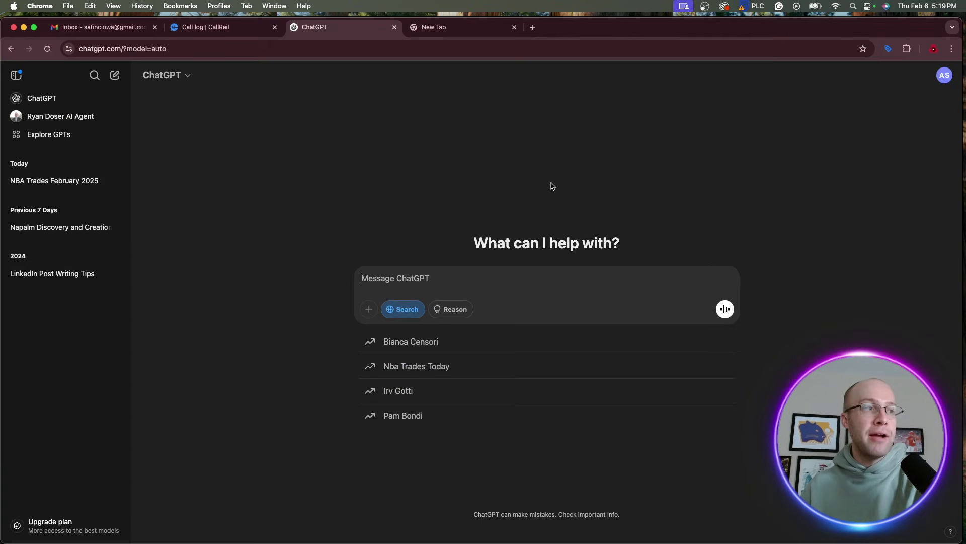
Step: Toggle Search off and on, then run the 'Nba Trades Today' suggestion and browse the results
left_click(406, 310)
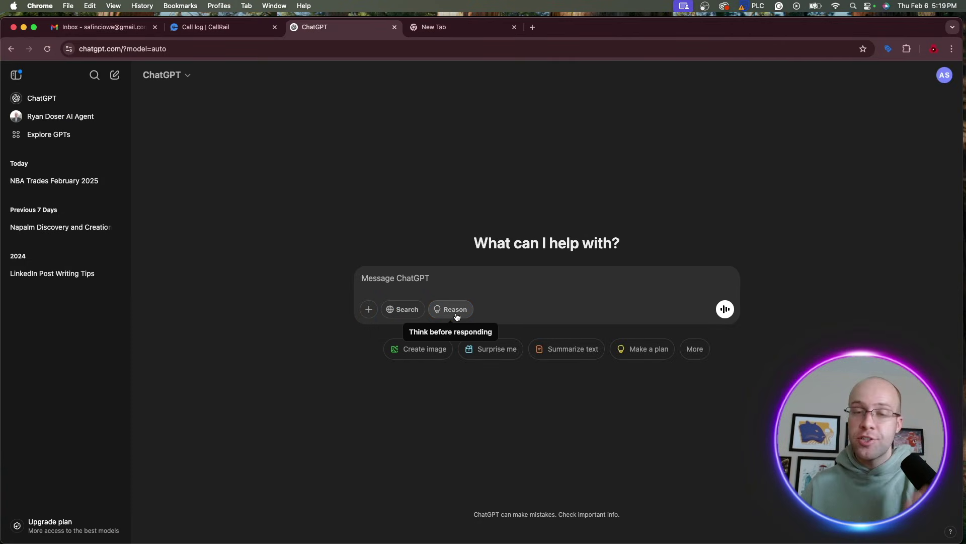
left_click(412, 311)
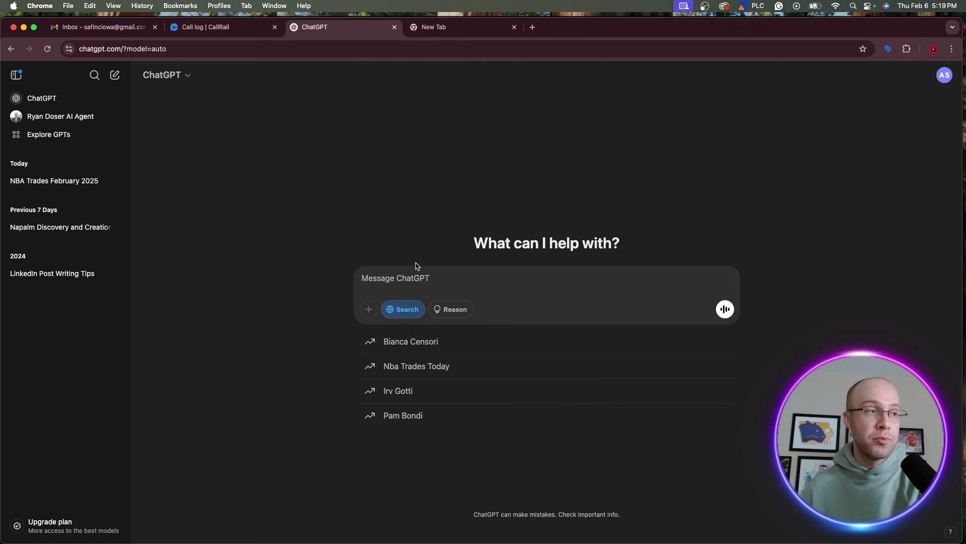
left_click(427, 373)
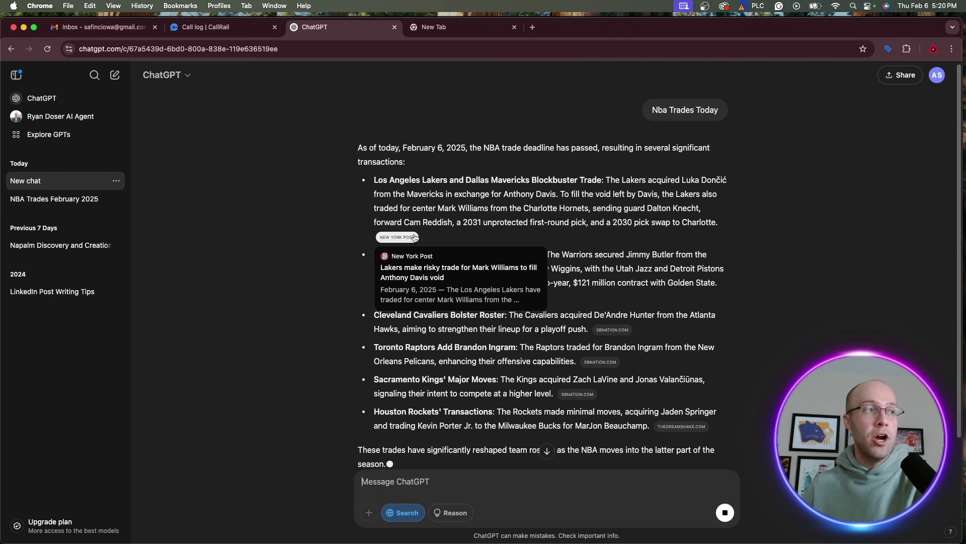
scroll(498, 432, "down", 5)
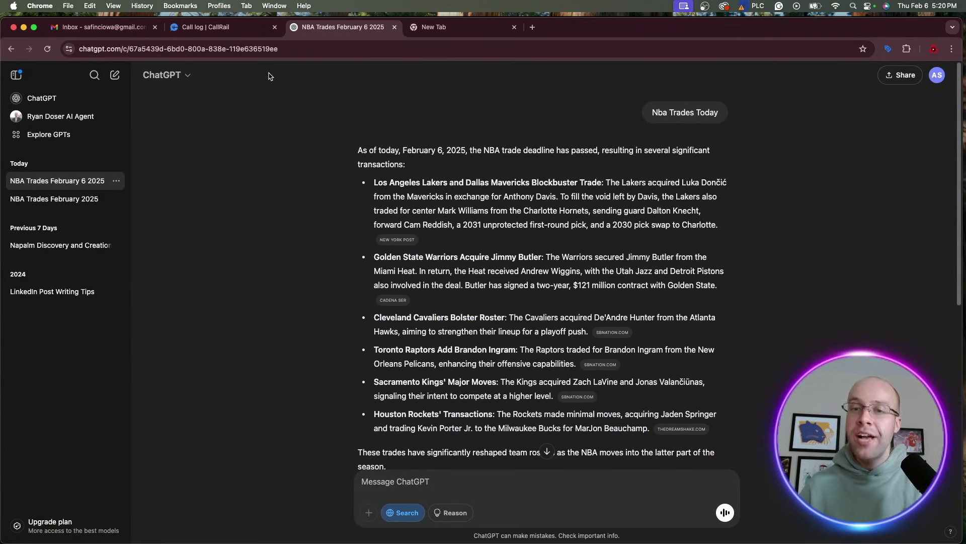
Step: Minimize the ChatGPT window to return to the X post
left_click(24, 27)
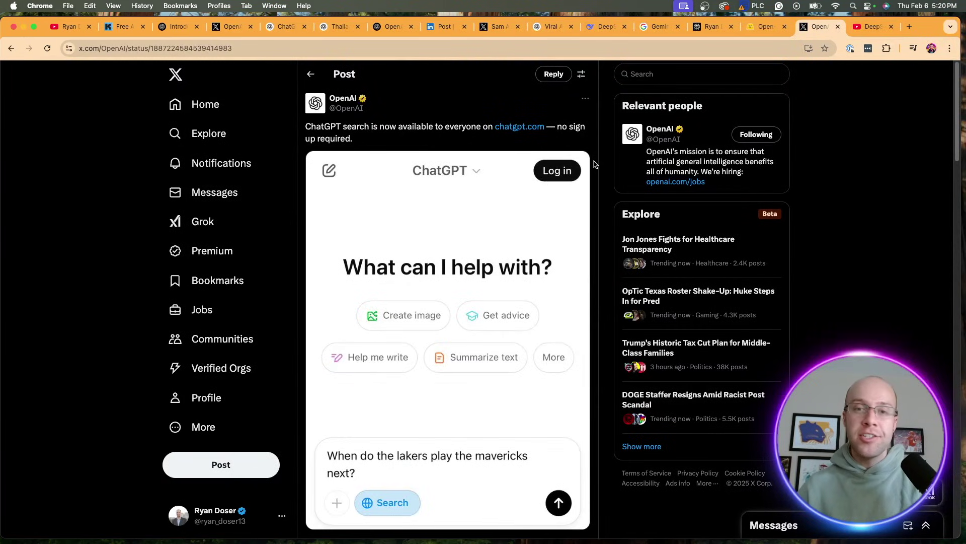